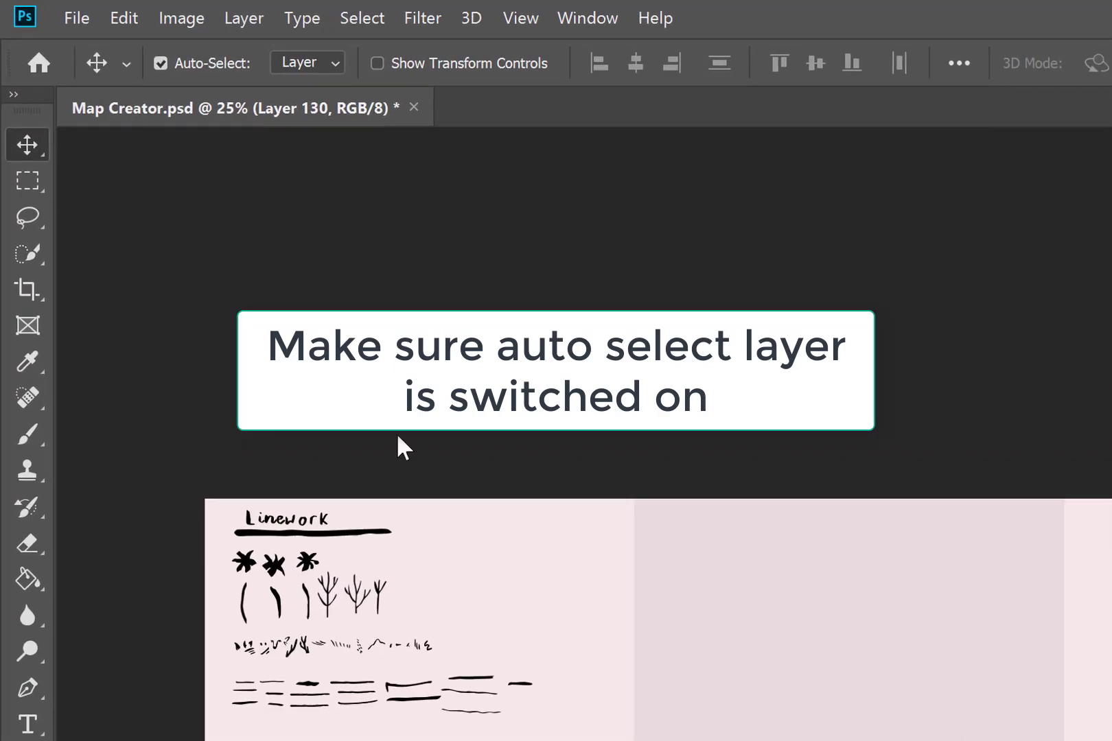
# - Enable Auto-Select layer for the Move tool and save Map Creator.psd
pyautogui.click(161, 62)
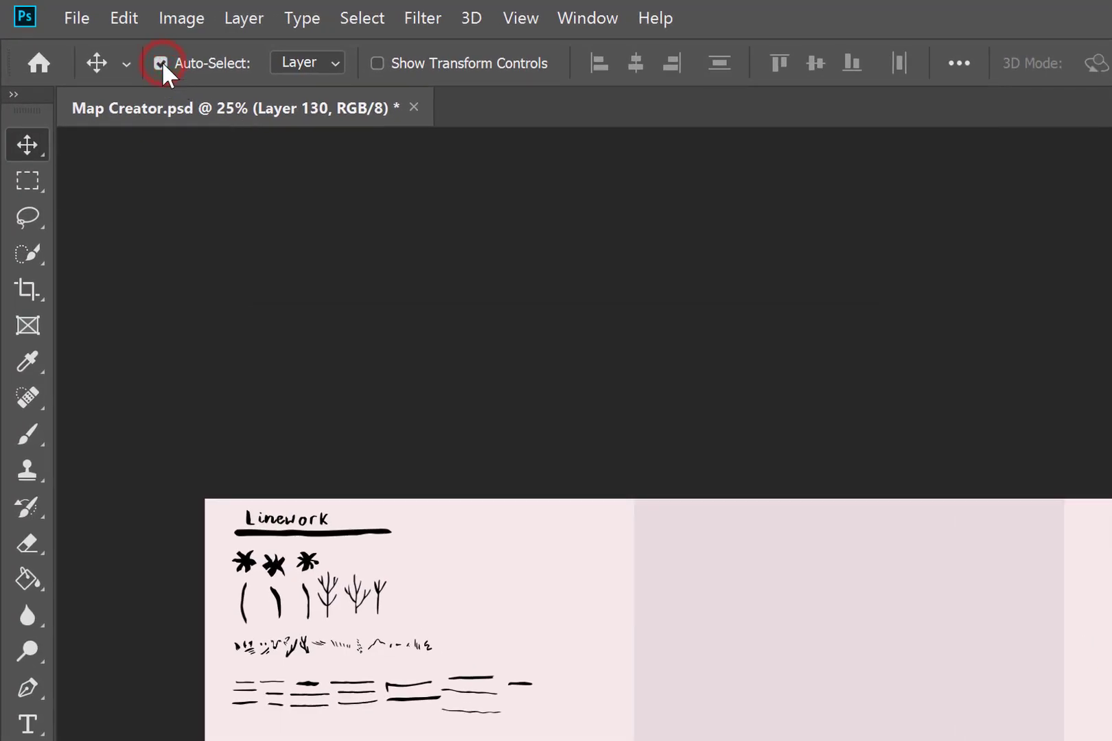
pyautogui.hotkey('ctrl', 's')
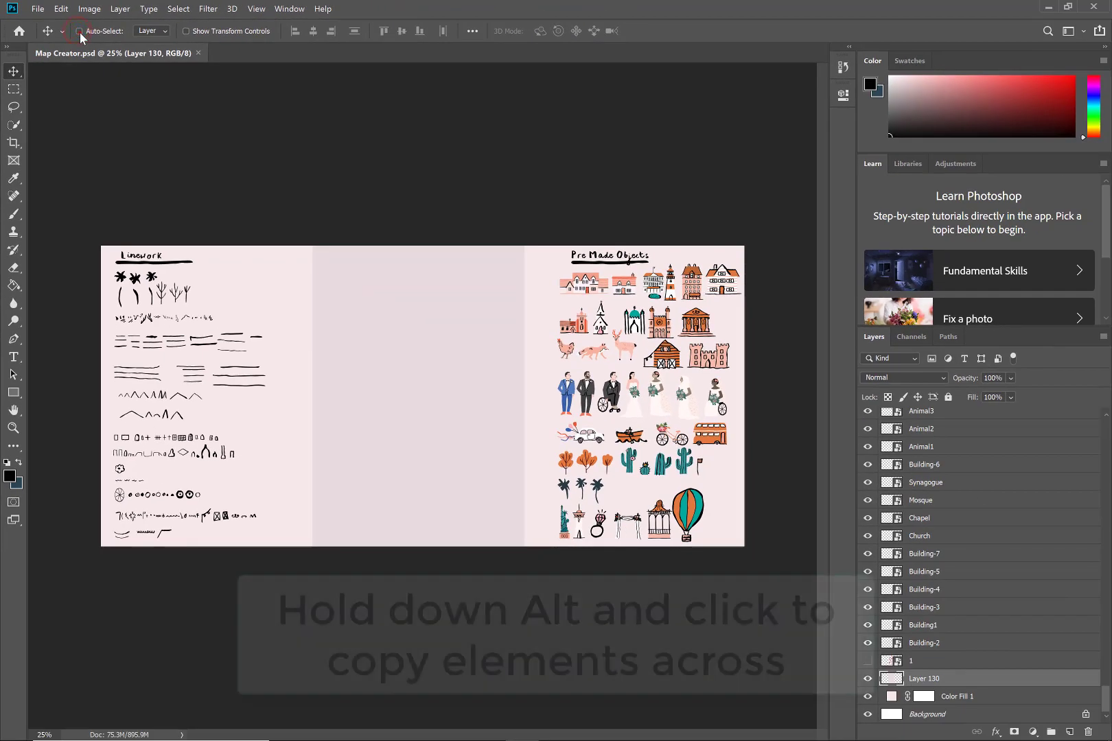
pyautogui.click(79, 31)
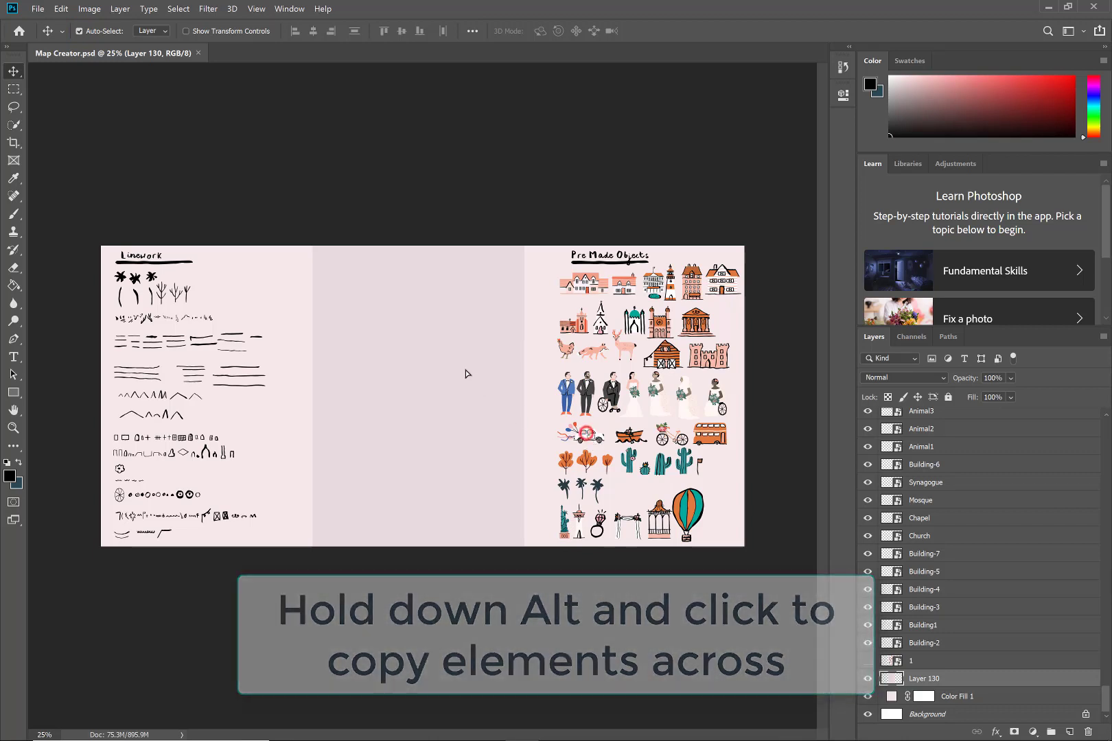
# - Duplicate the white balloon car, enlarge the copy, and position it near the middle panel's top
pyautogui.moveTo(588, 436); pyautogui.dragTo(319, 257)
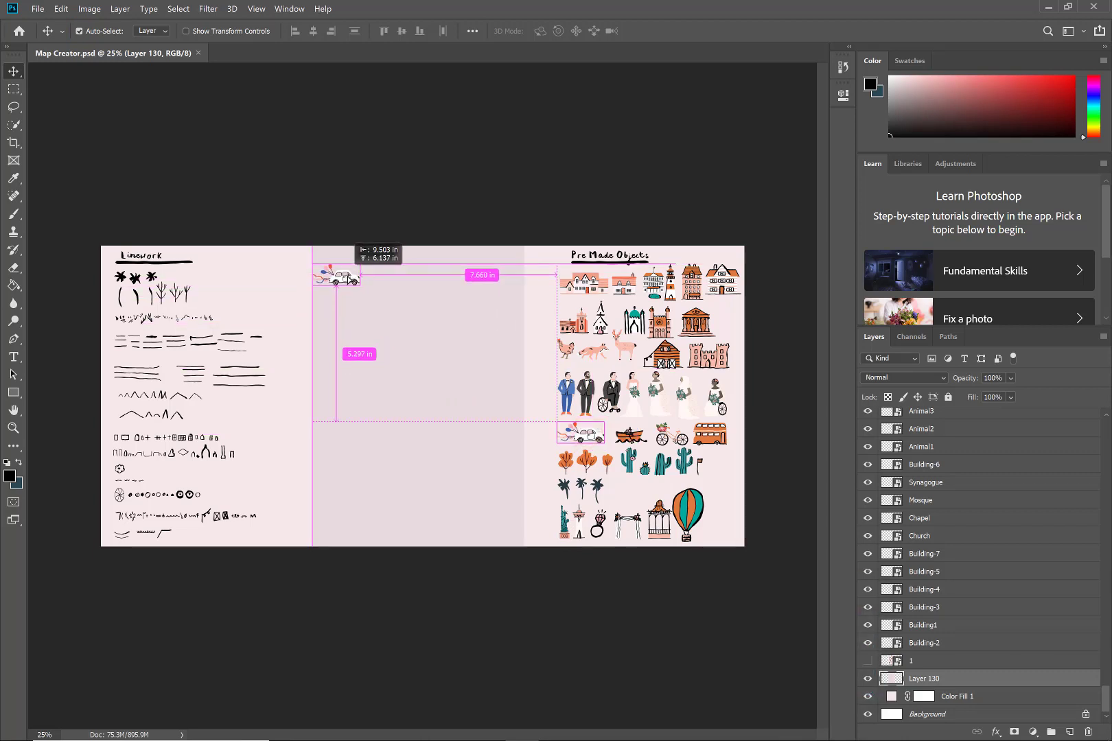
pyautogui.click(13, 91)
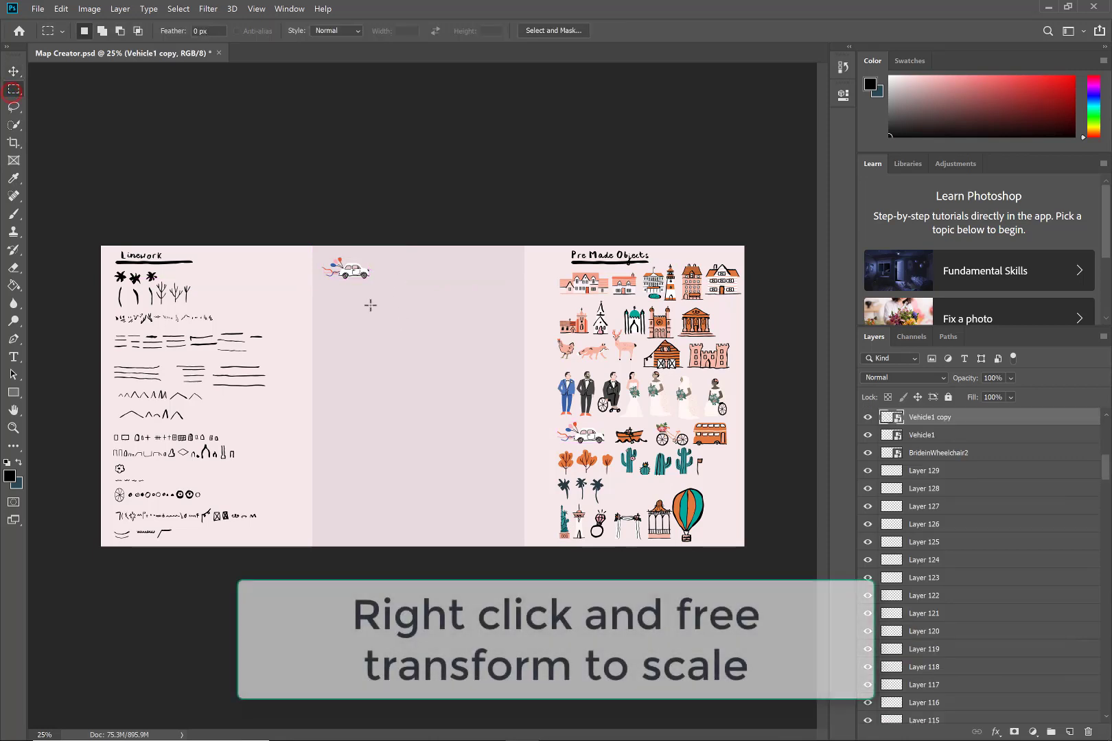
pyautogui.rightClick(362, 291)
pyautogui.click(415, 468)
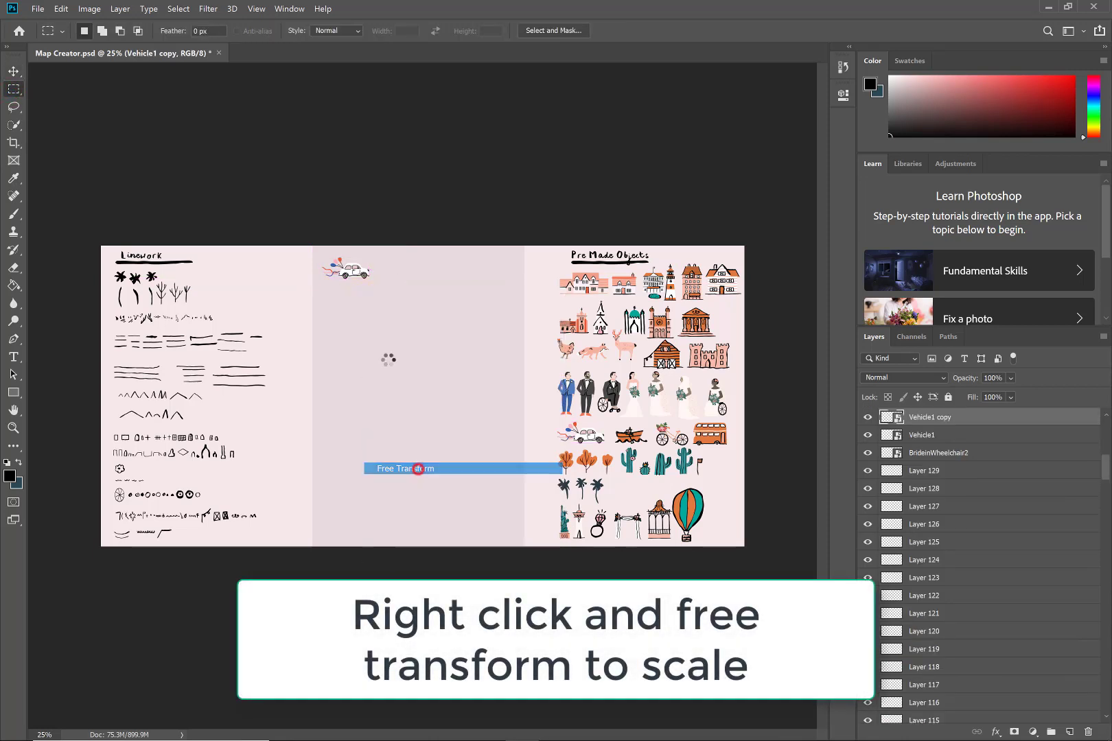
pyautogui.moveTo(371, 280); pyautogui.dragTo(389, 301)
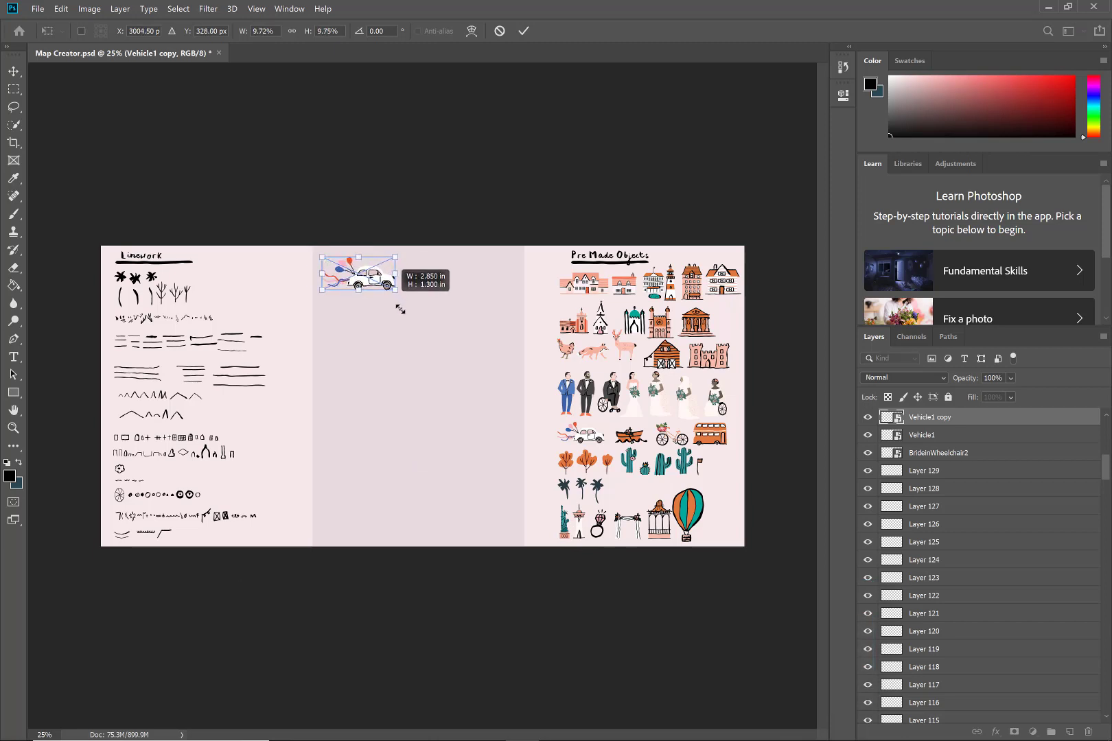
pyautogui.moveTo(389, 301); pyautogui.dragTo(405, 313)
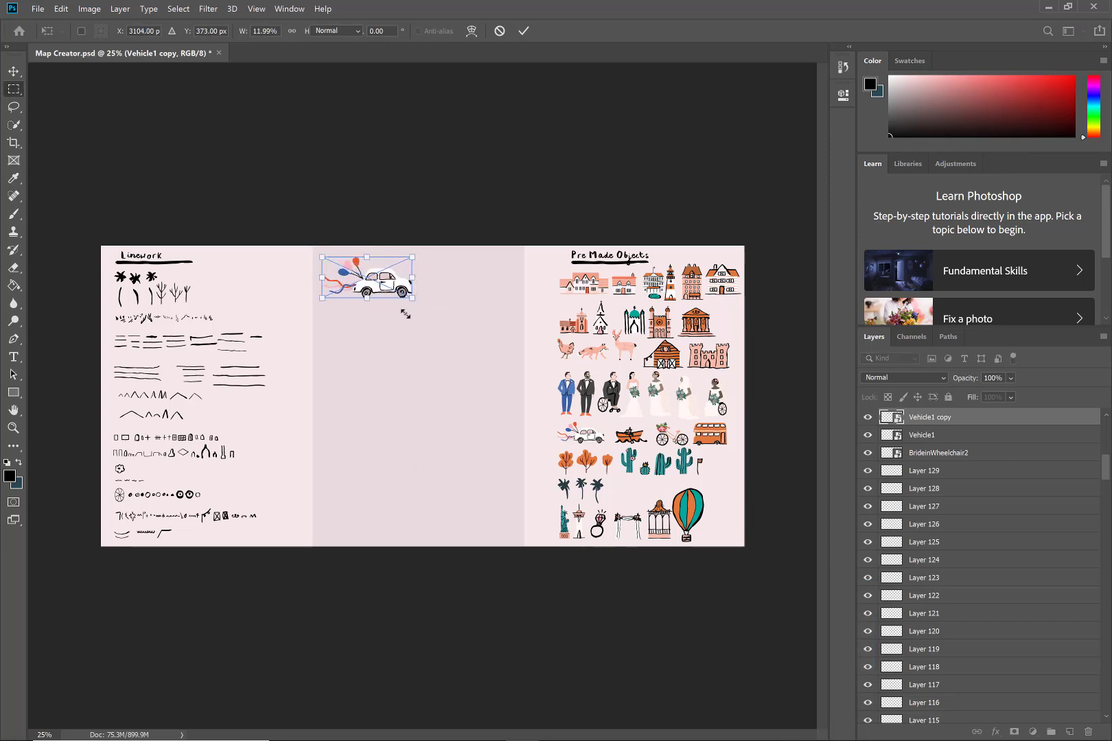
pyautogui.press('Return')
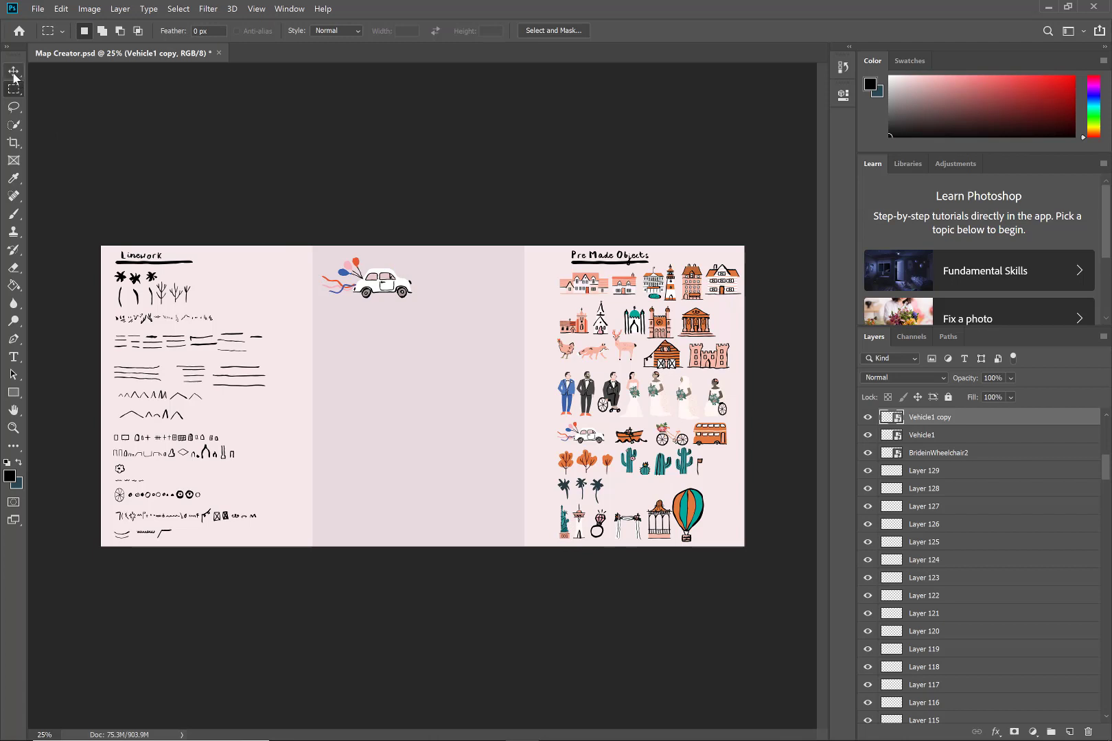
pyautogui.click(14, 73)
pyautogui.moveTo(385, 285); pyautogui.dragTo(389, 326)
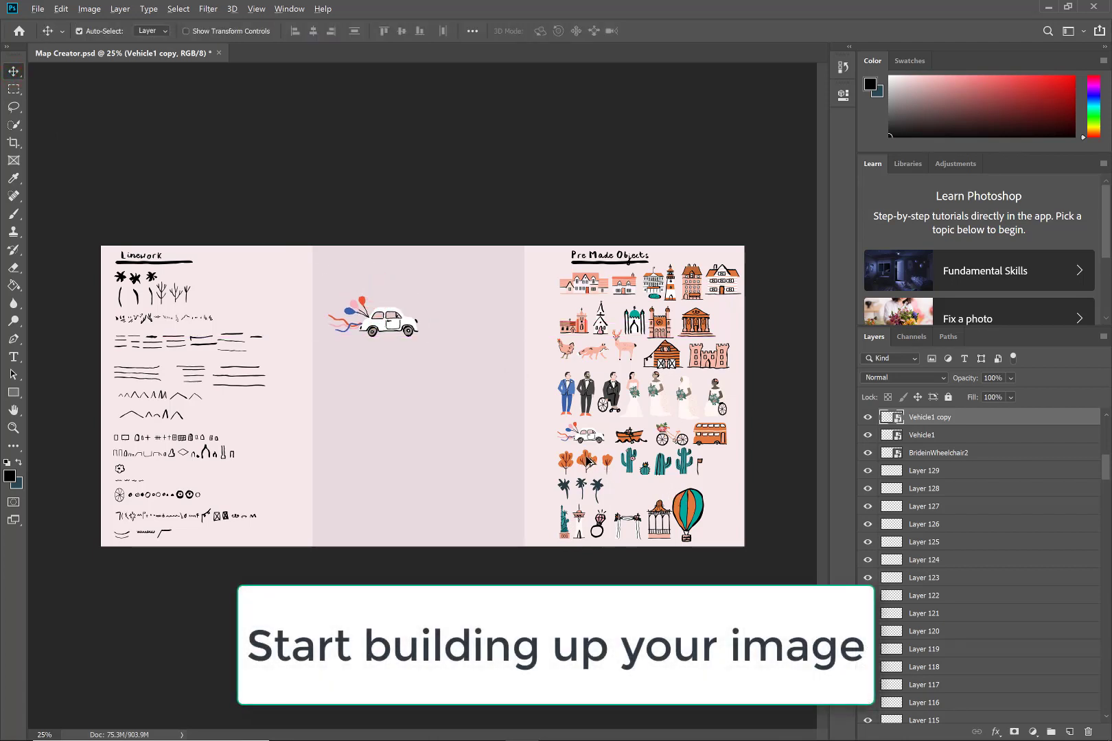
# - Copy the orange tree into the middle panel above the car
pyautogui.moveTo(587, 459); pyautogui.dragTo(398, 280)
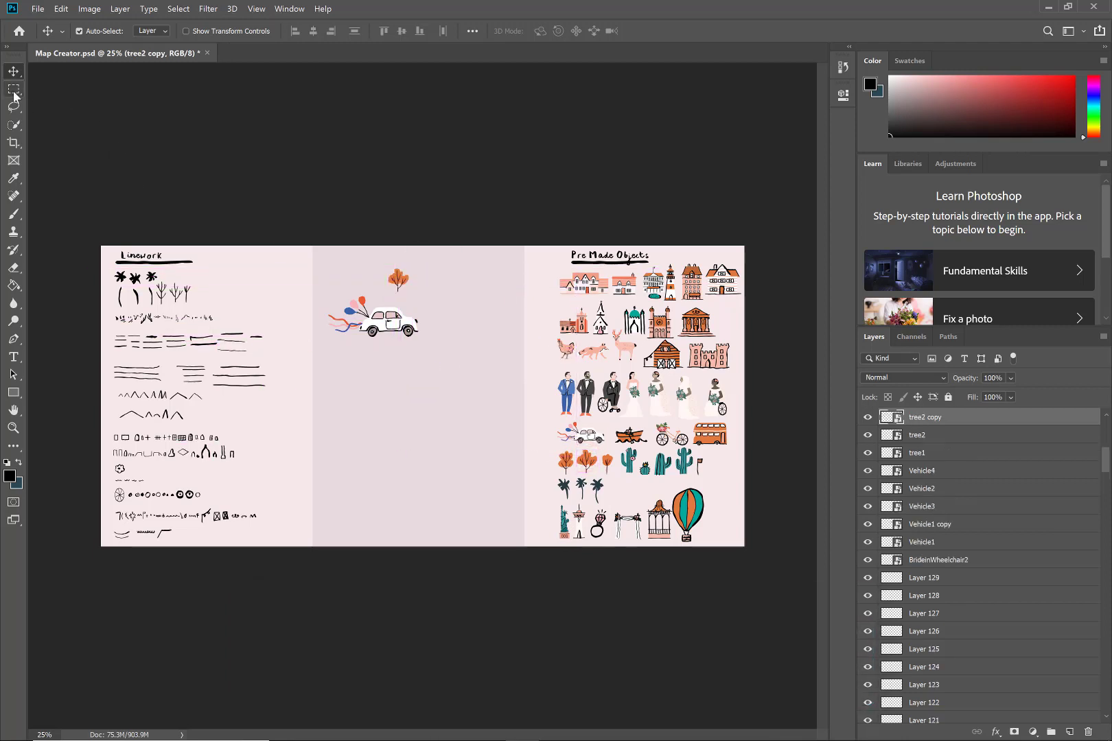
pyautogui.press('m')
pyautogui.press('v')
# - Copy the pink-roofed house below the car and scale it up
pyautogui.moveTo(626, 290); pyautogui.dragTo(454, 366)
pyautogui.press('m')
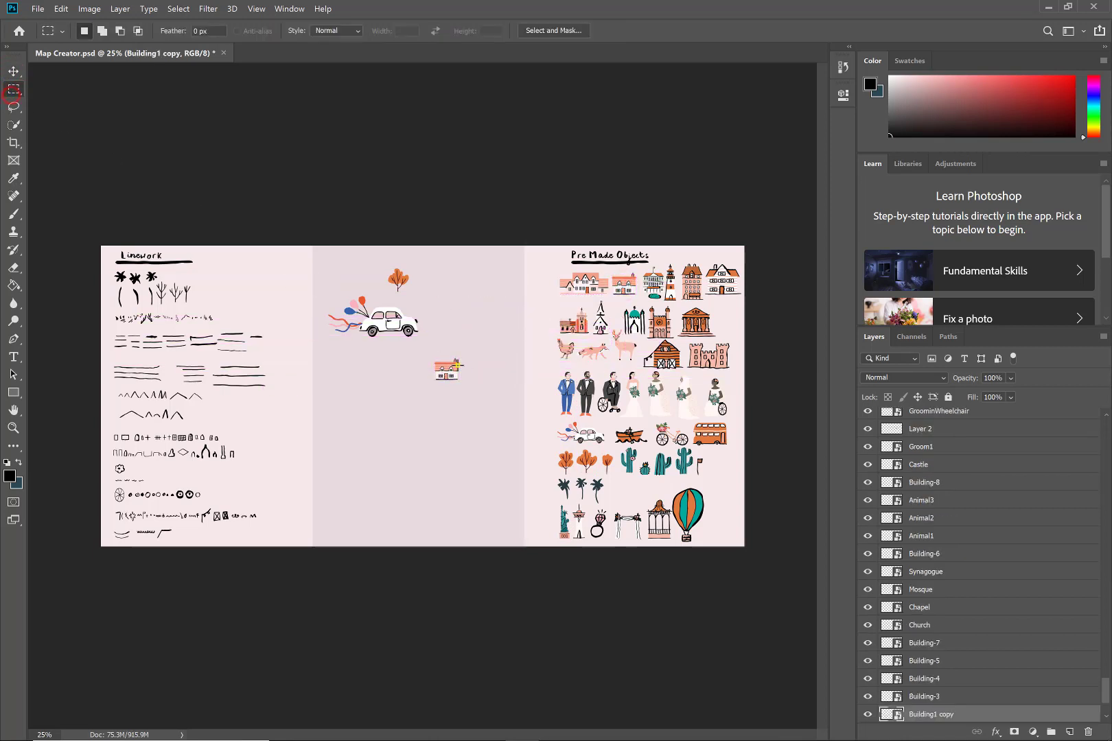
pyautogui.rightClick(450, 366)
pyautogui.click(505, 538)
pyautogui.moveTo(434, 358)
pyautogui.mouseDown()
pyautogui.moveTo(405, 333)
pyautogui.moveTo(416, 343)
pyautogui.mouseUp()
pyautogui.press('Return')
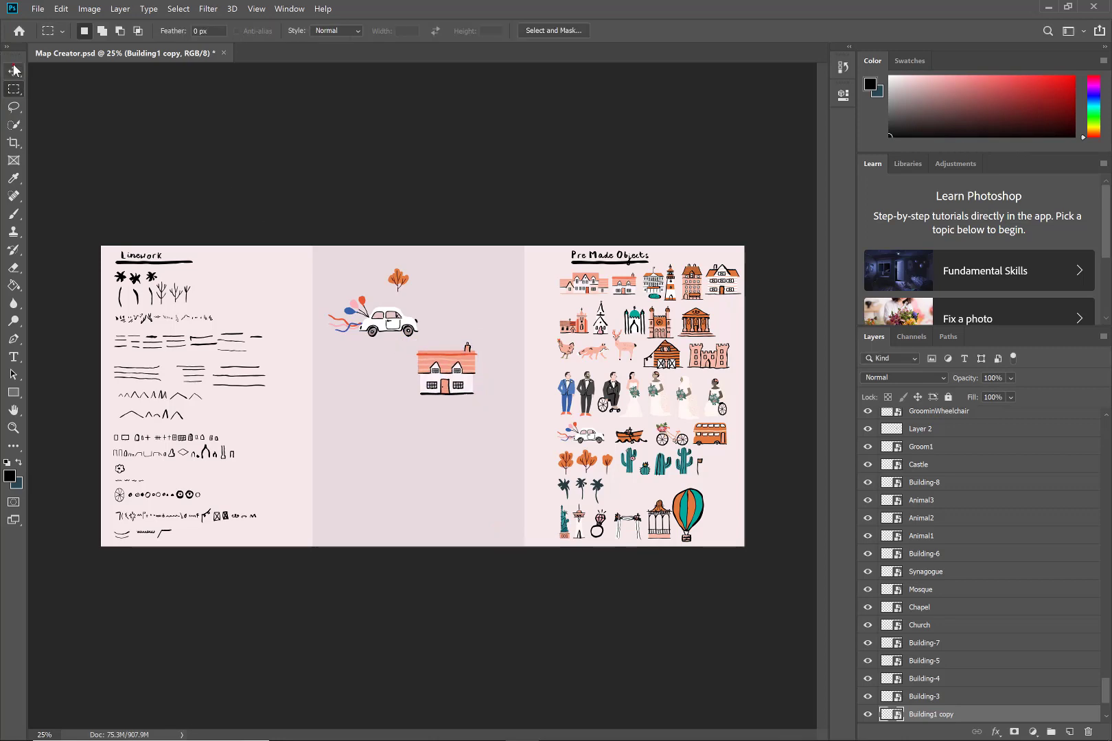
pyautogui.click(14, 70)
# - Copy the chicken below the house and resize it
pyautogui.keyDown('alt'); pyautogui.moveTo(571, 352); pyautogui.dragTo(458, 442); pyautogui.keyUp('alt')
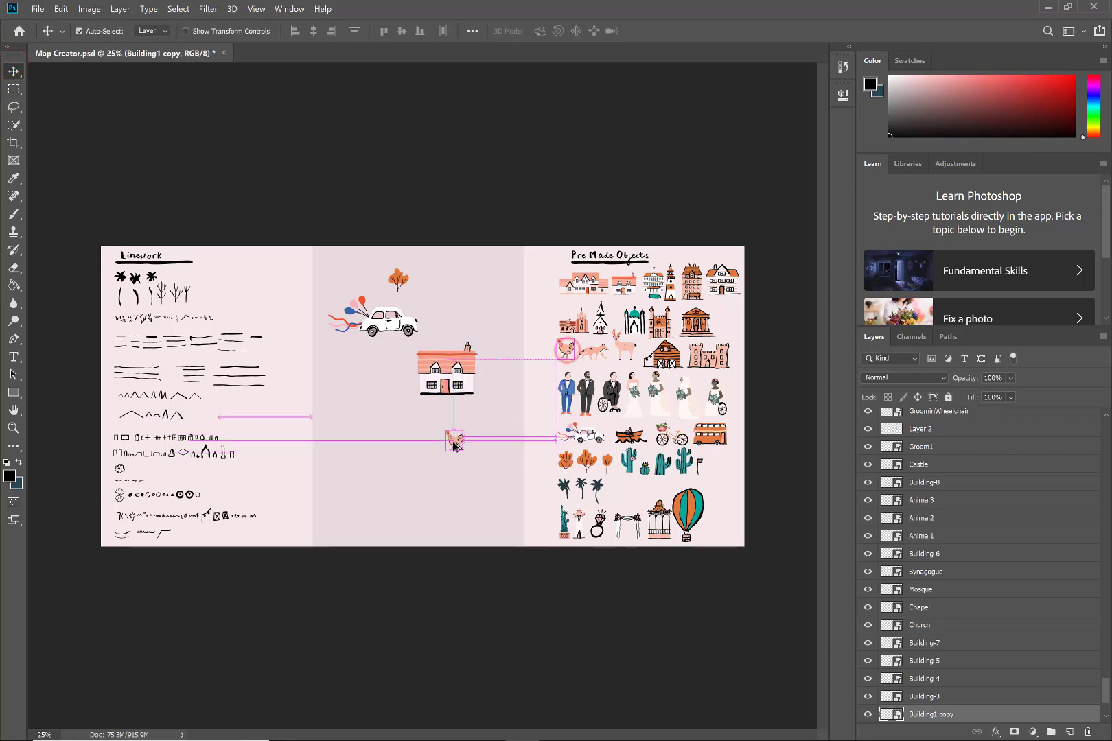
pyautogui.press('m')
pyautogui.hotkey('ctrl', 't')
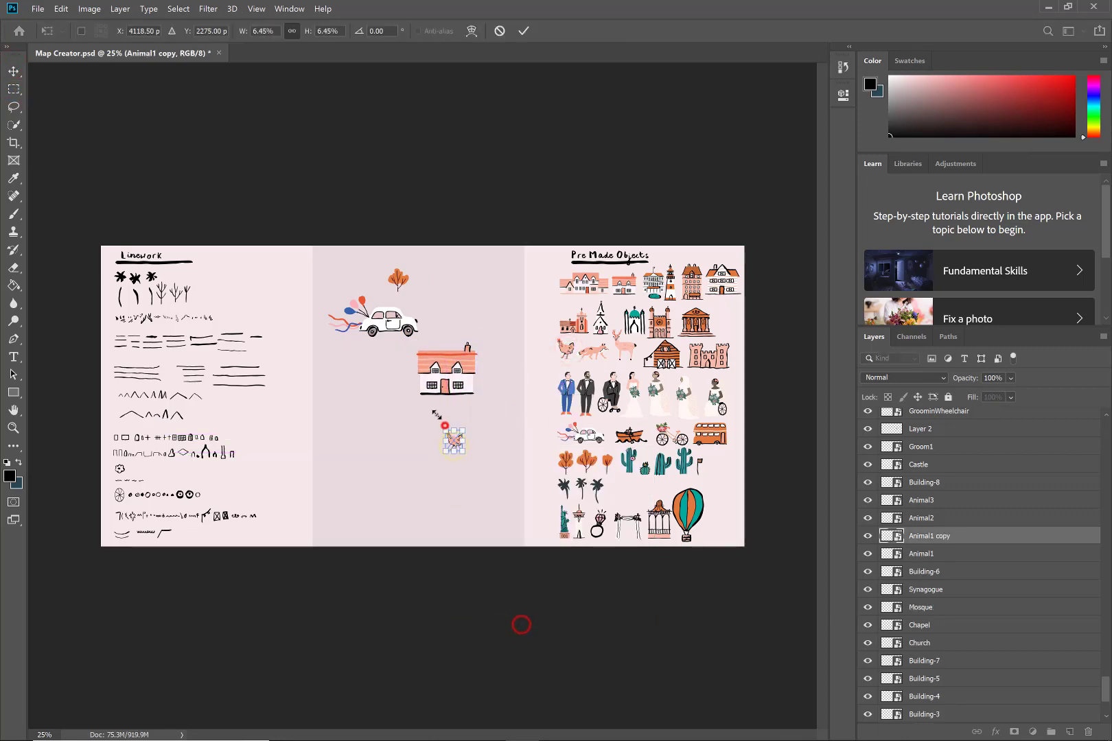
pyautogui.moveTo(446, 431); pyautogui.dragTo(431, 412)
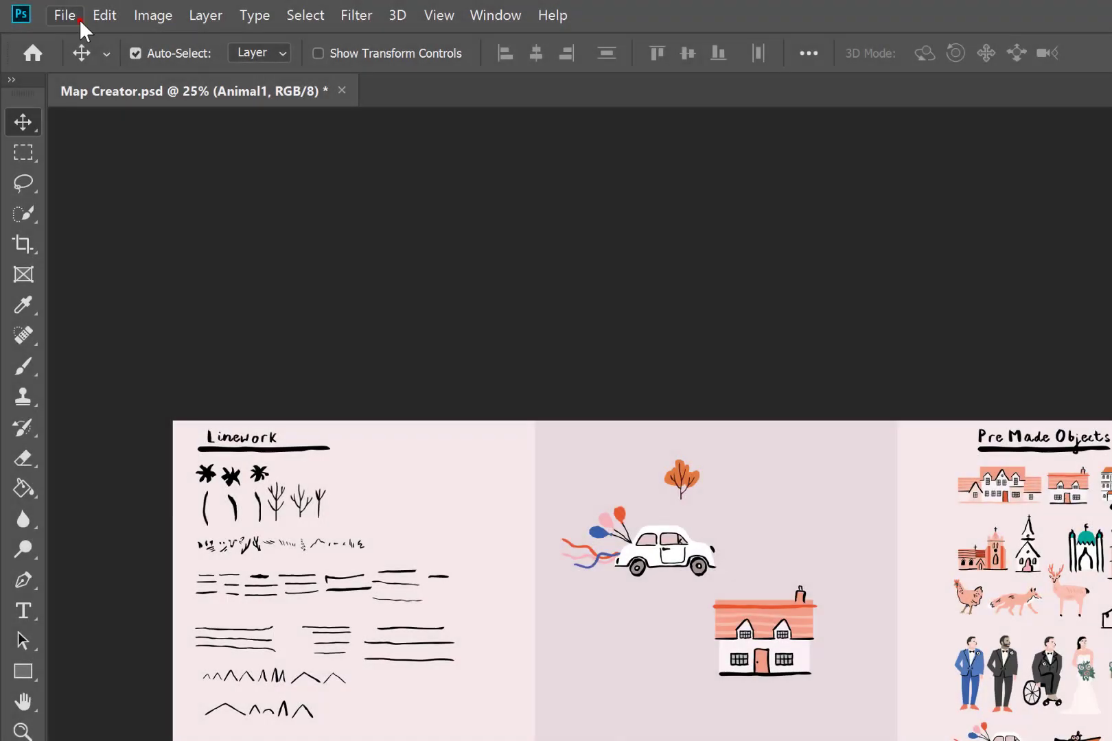
# - Place Embedded the Groom2 image from the Wedding Maps PNGs folder
pyautogui.click(79, 19)
pyautogui.click(215, 443)
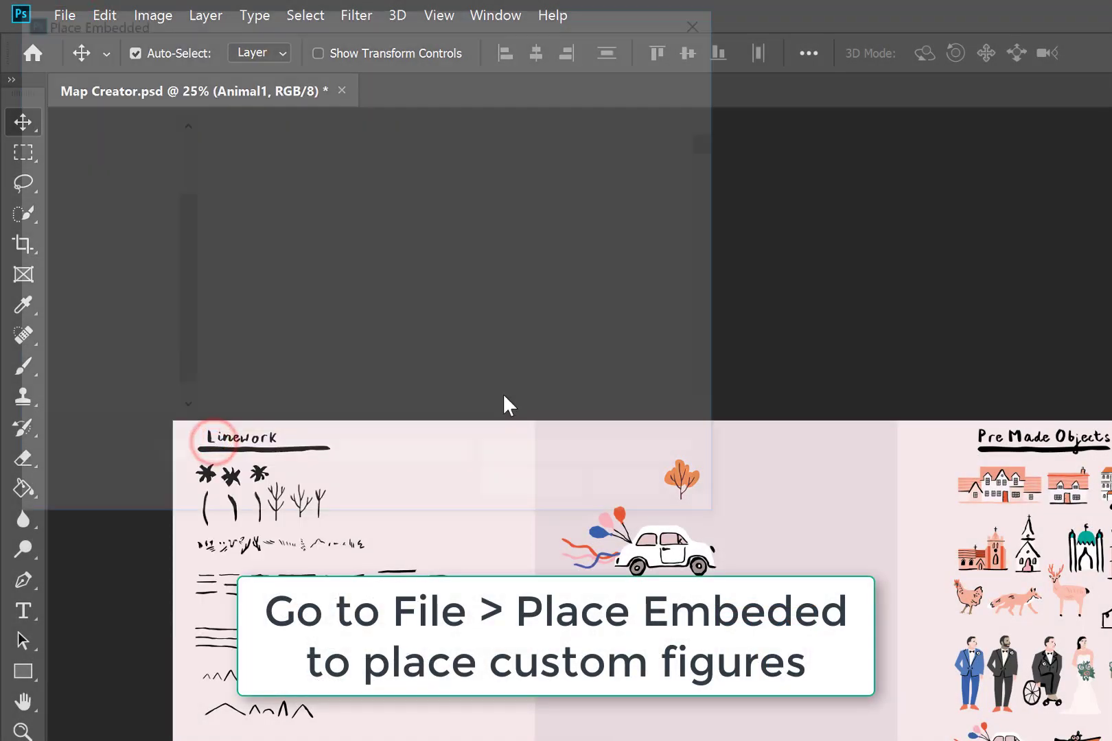
pyautogui.scroll(-1, 516, 354)
pyautogui.scroll(-3, 519, 354)
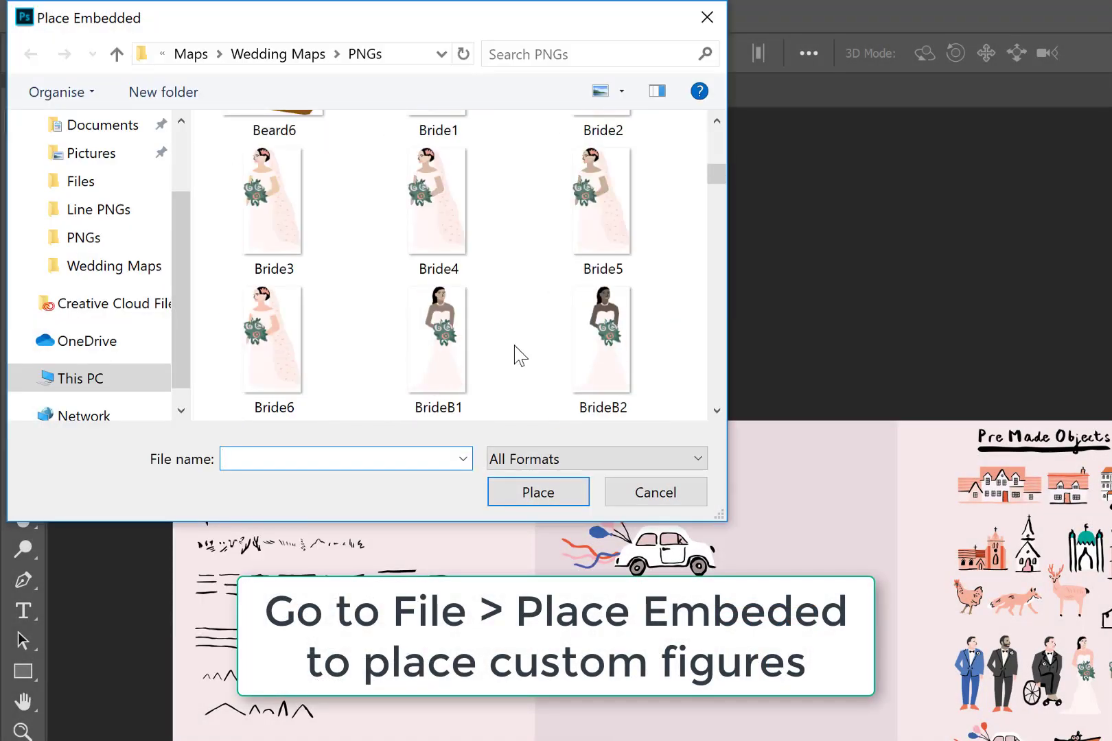
pyautogui.scroll(-1, 514, 345)
pyautogui.scroll(-1, 514, 345)
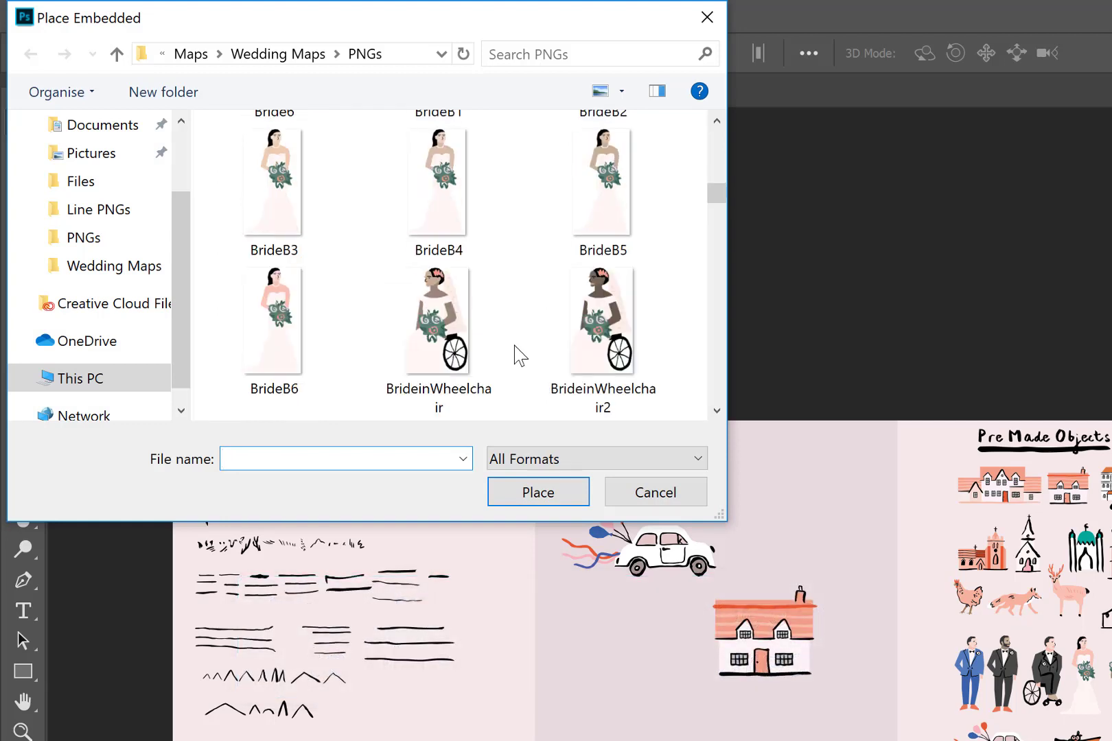
pyautogui.scroll(-1, 511, 319)
pyautogui.click(416, 358)
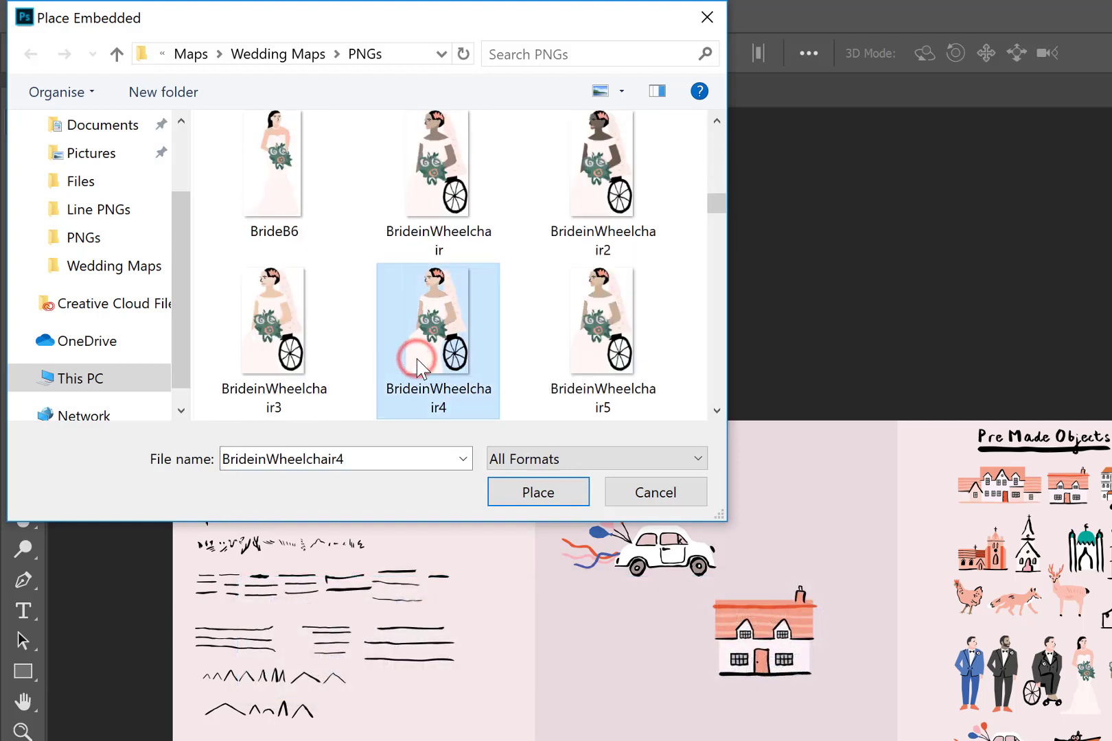
pyautogui.press('g')
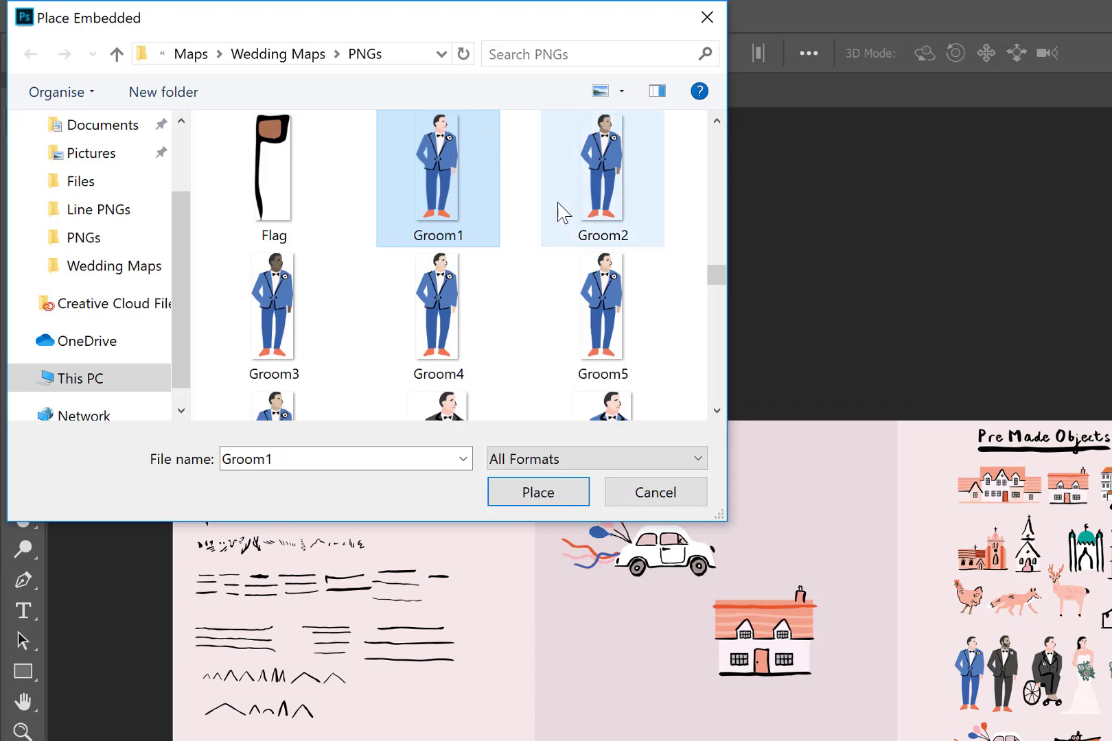
pyautogui.doubleClick(588, 197)
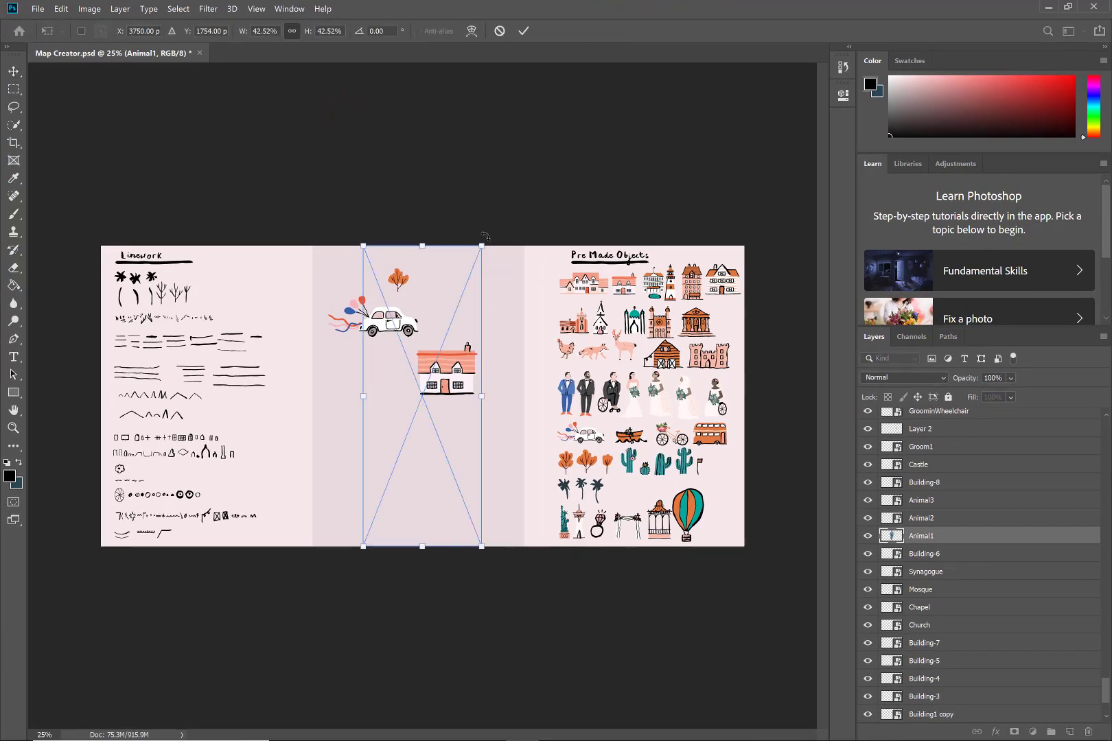
# - Shrink the placed groom and move him into the lower middle panel
pyautogui.moveTo(483, 240); pyautogui.dragTo(409, 471)
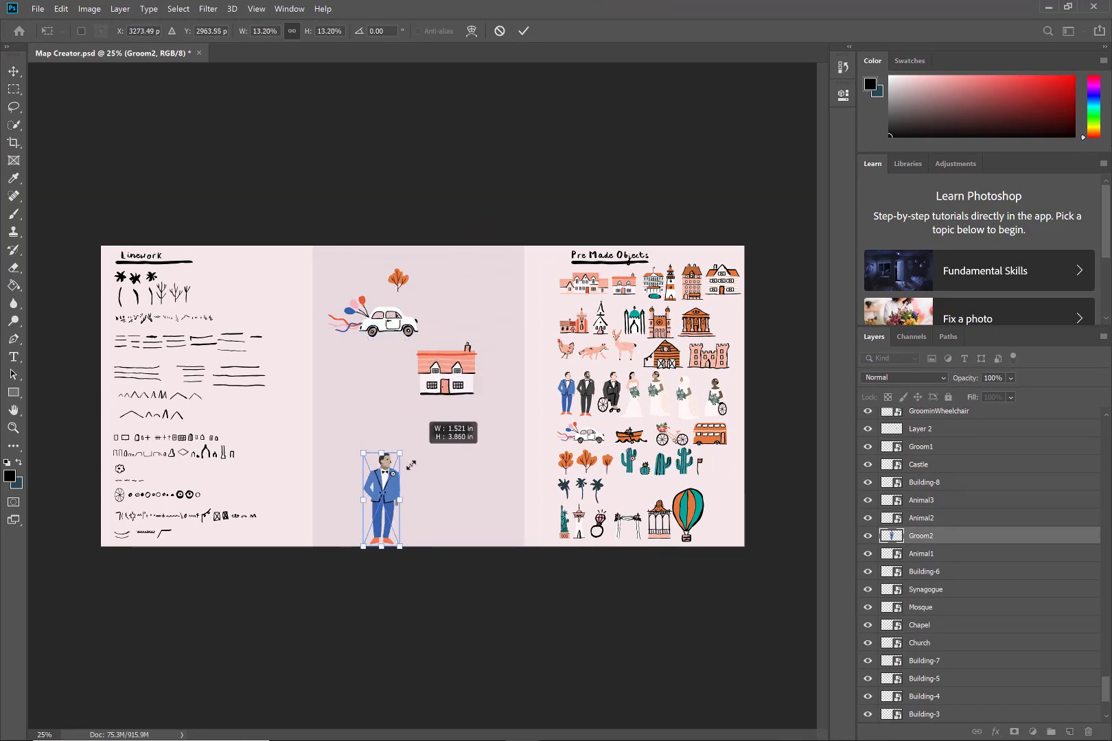
pyautogui.press('Return')
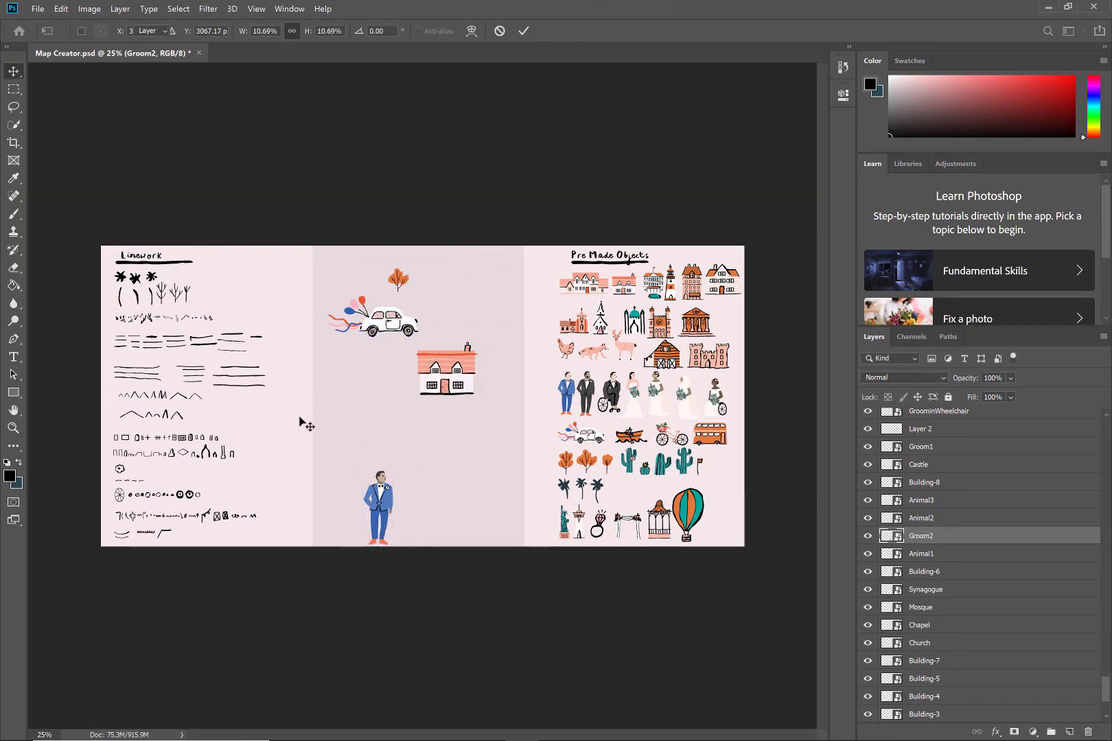
pyautogui.moveTo(362, 487); pyautogui.dragTo(333, 470)
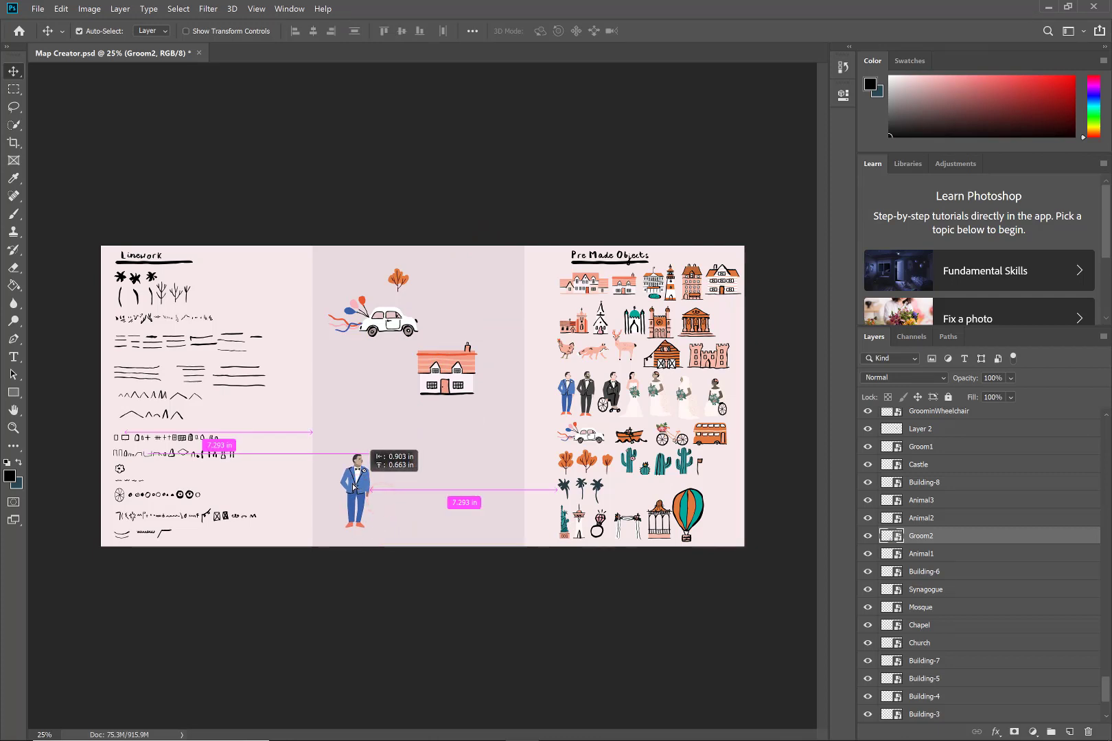
# - Copy the bride figure next to the groom and zoom in on the couple
pyautogui.click(655, 392)
pyautogui.moveTo(651, 396); pyautogui.dragTo(398, 505)
pyautogui.hotkey('ctrl', '+')
pyautogui.hotkey('ctrl', '+')
# - Enlarge the bride copy to the groom's height and set her right beside him
pyautogui.scroll(-1, 206, 309)
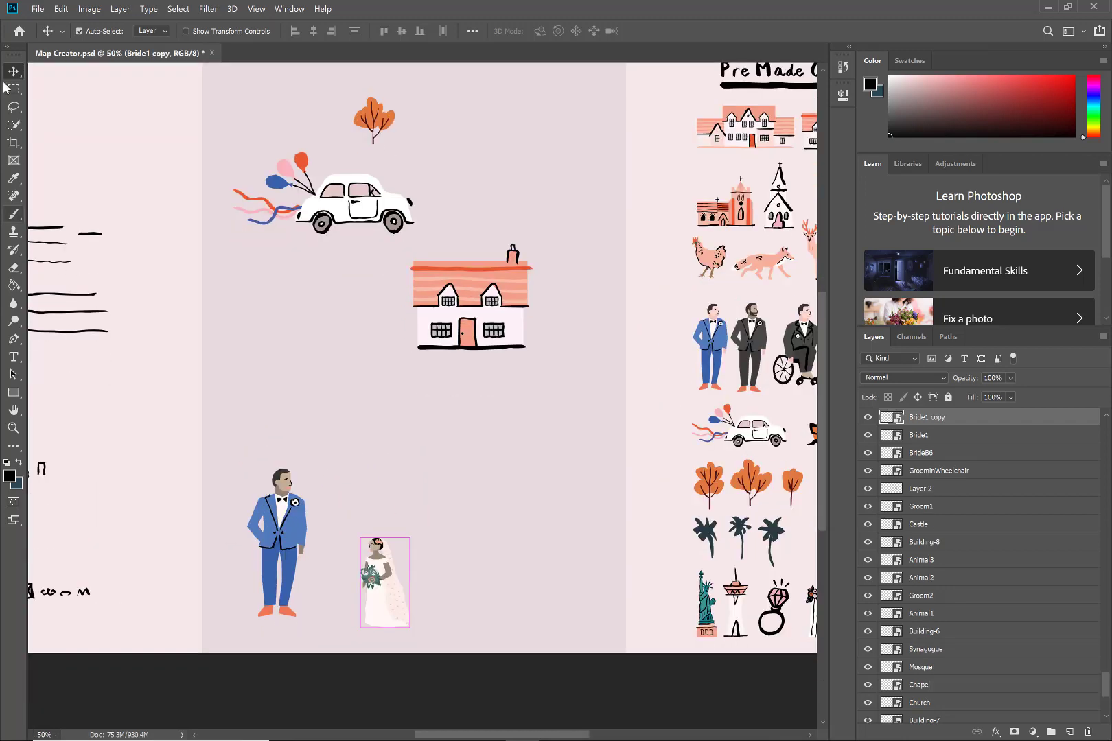
pyautogui.click(13, 88)
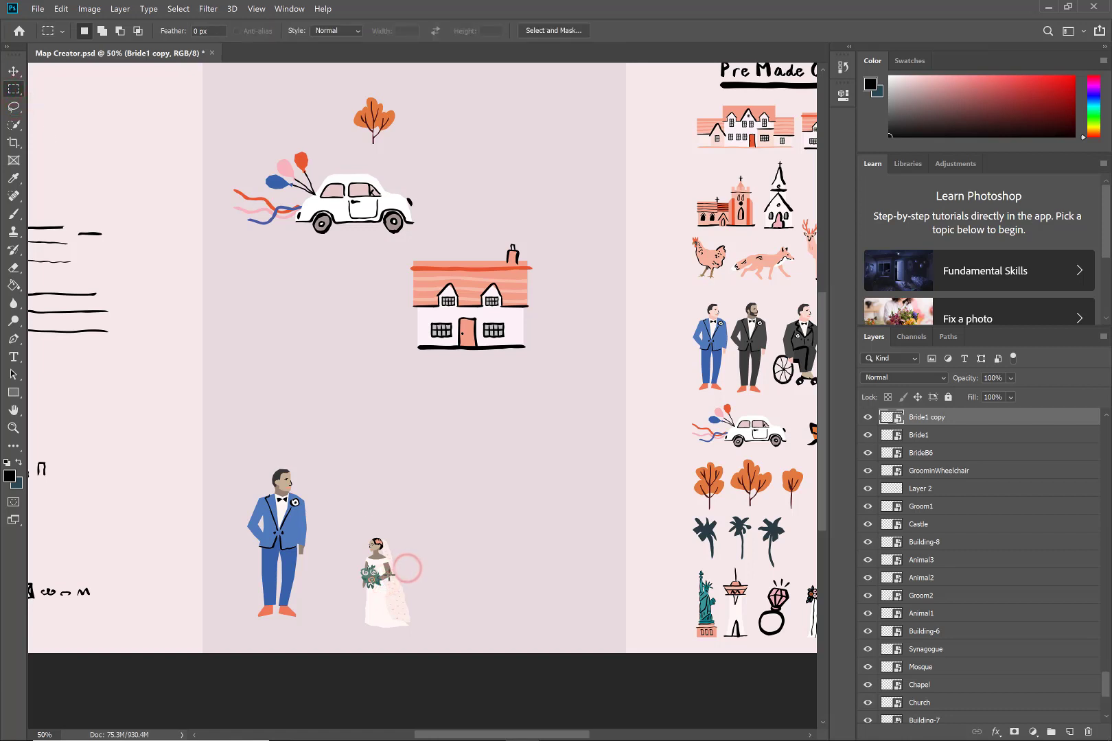
pyautogui.rightClick(406, 568)
pyautogui.click(430, 485)
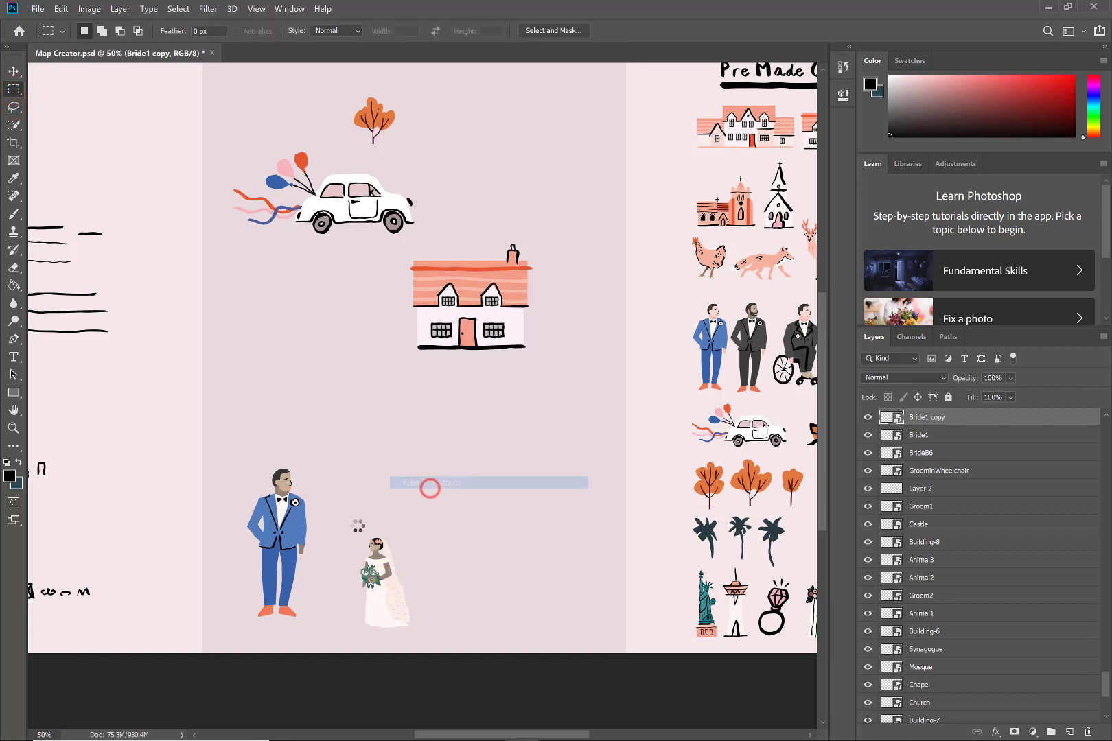
pyautogui.moveTo(357, 536); pyautogui.dragTo(319, 476)
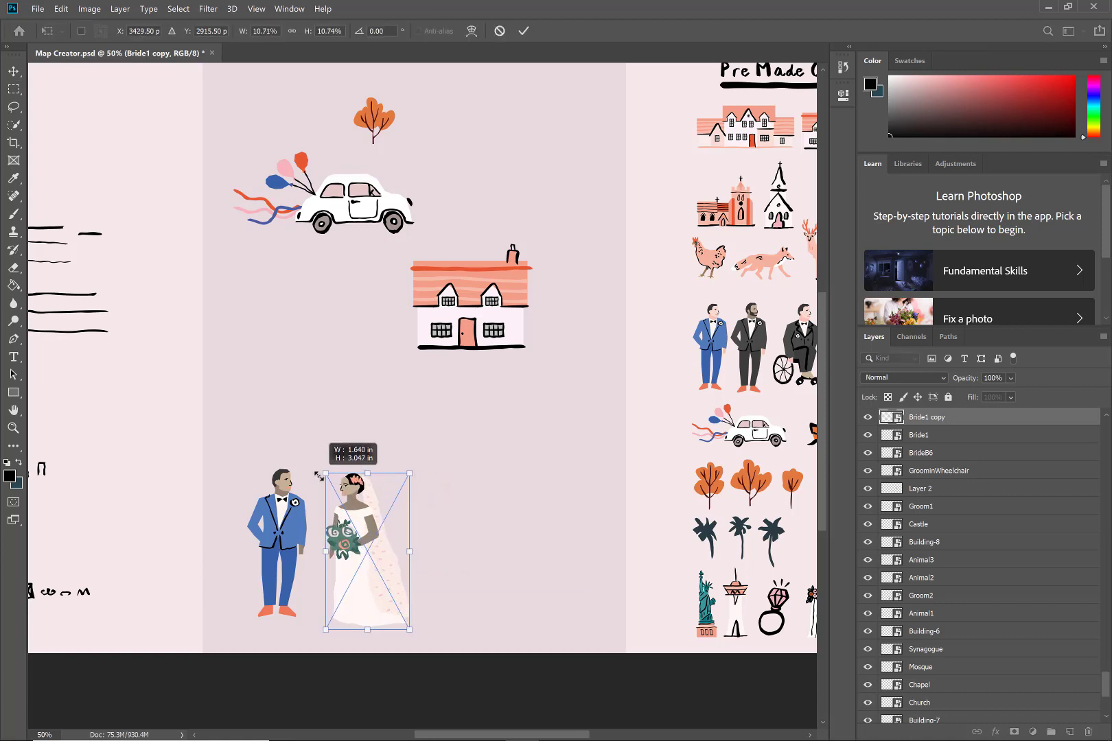
pyautogui.click(5, 83)
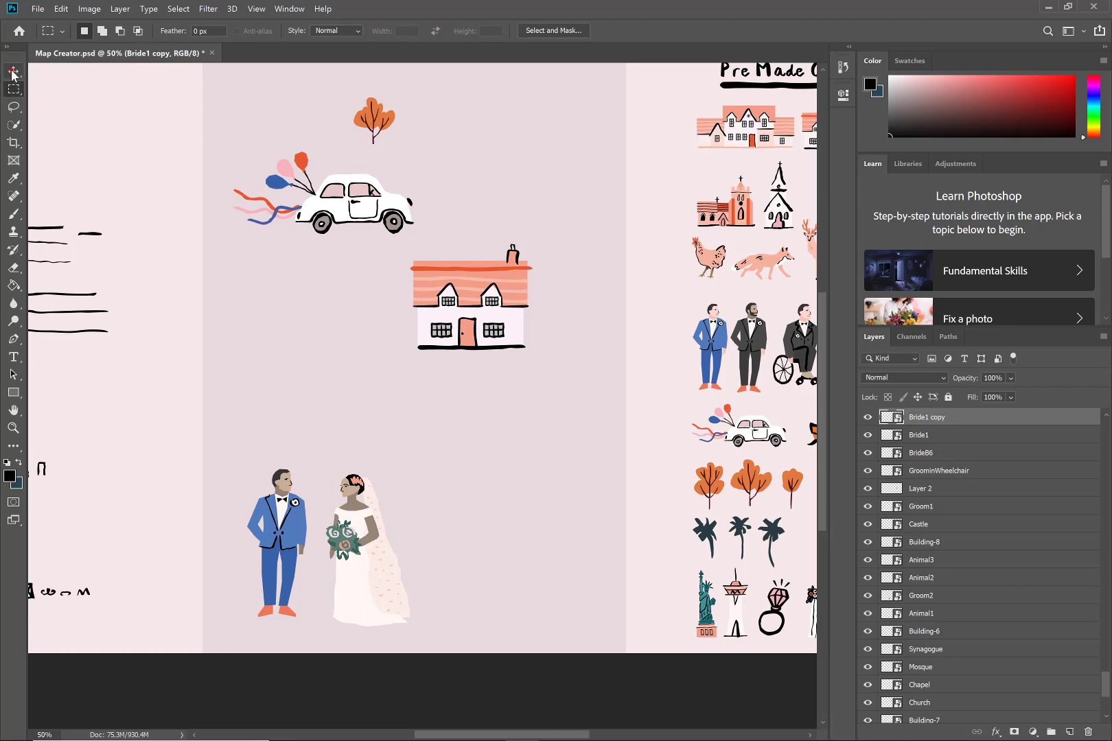
pyautogui.click(12, 72)
pyautogui.moveTo(351, 523); pyautogui.dragTo(339, 519)
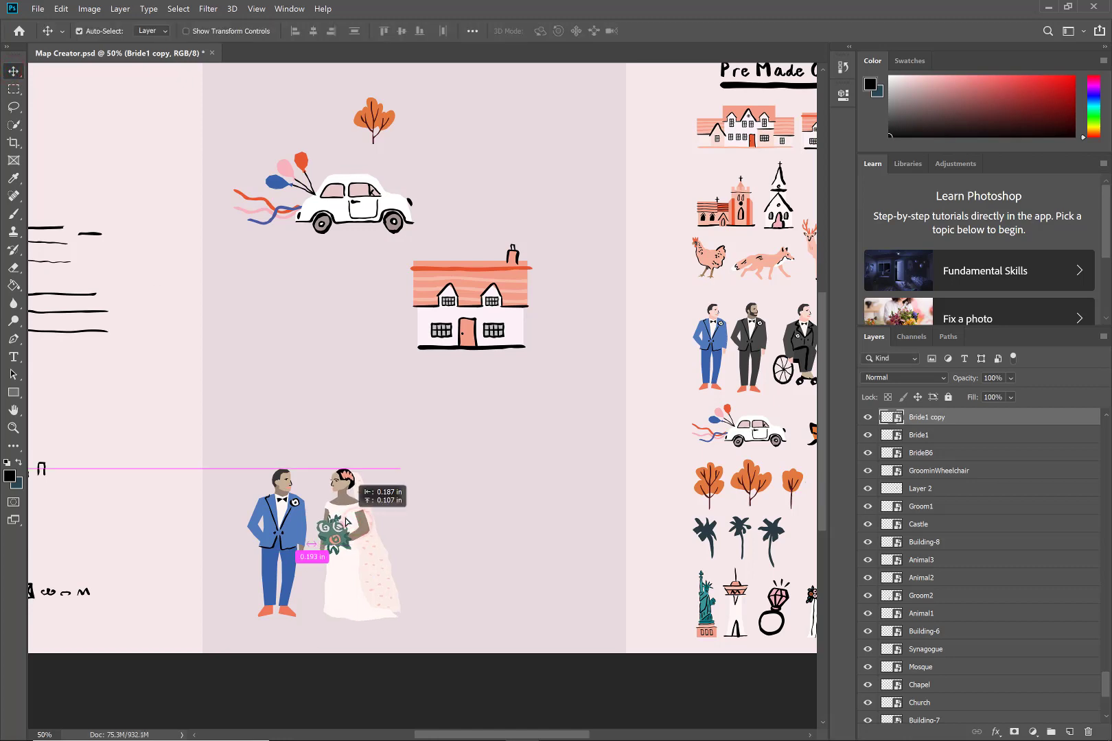
pyautogui.click(37, 6)
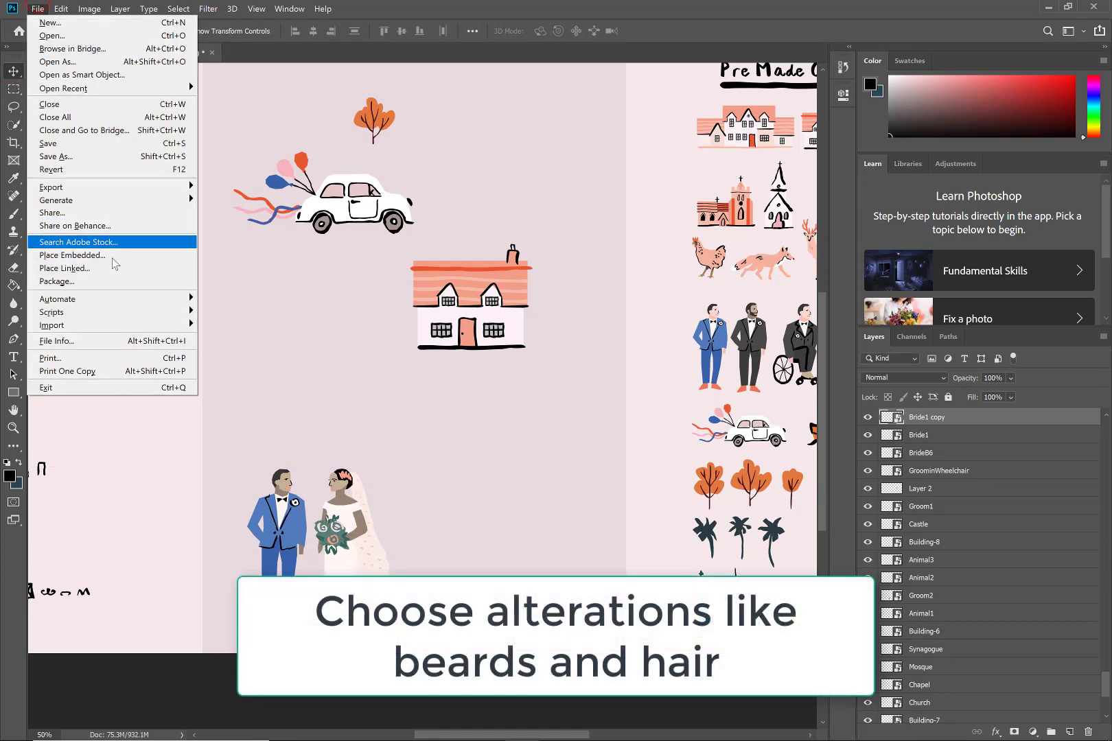
# - Embed the Beard image and move it down onto the groom
pyautogui.click(111, 256)
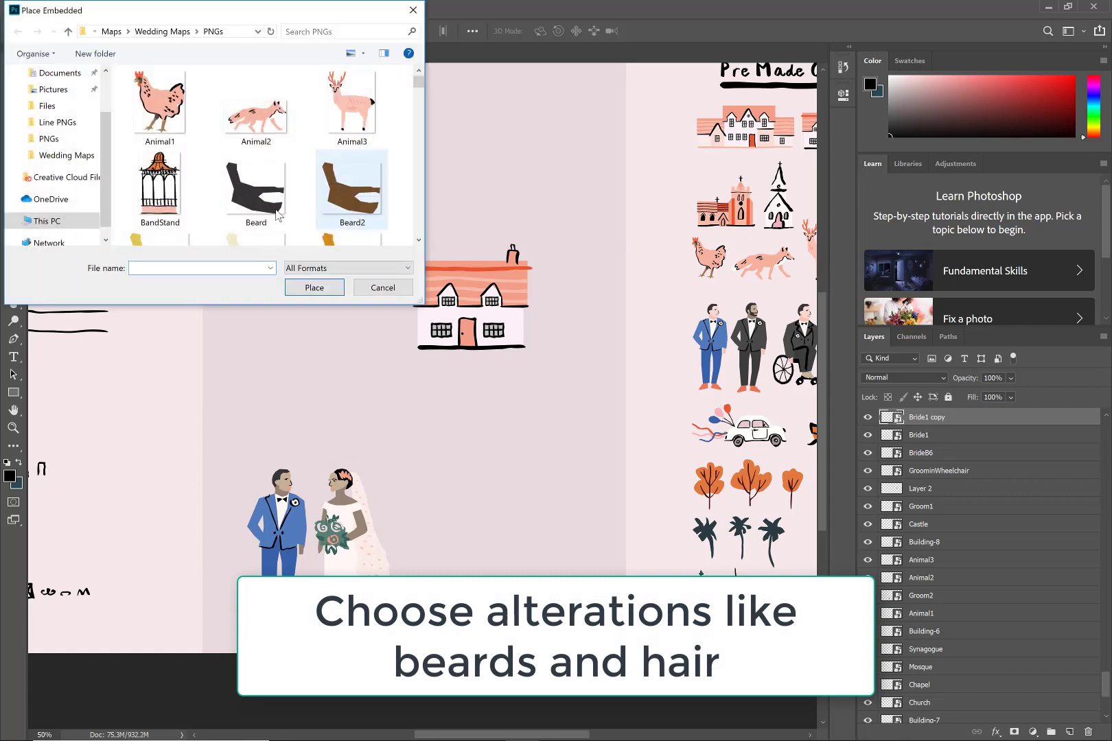
pyautogui.click(255, 199)
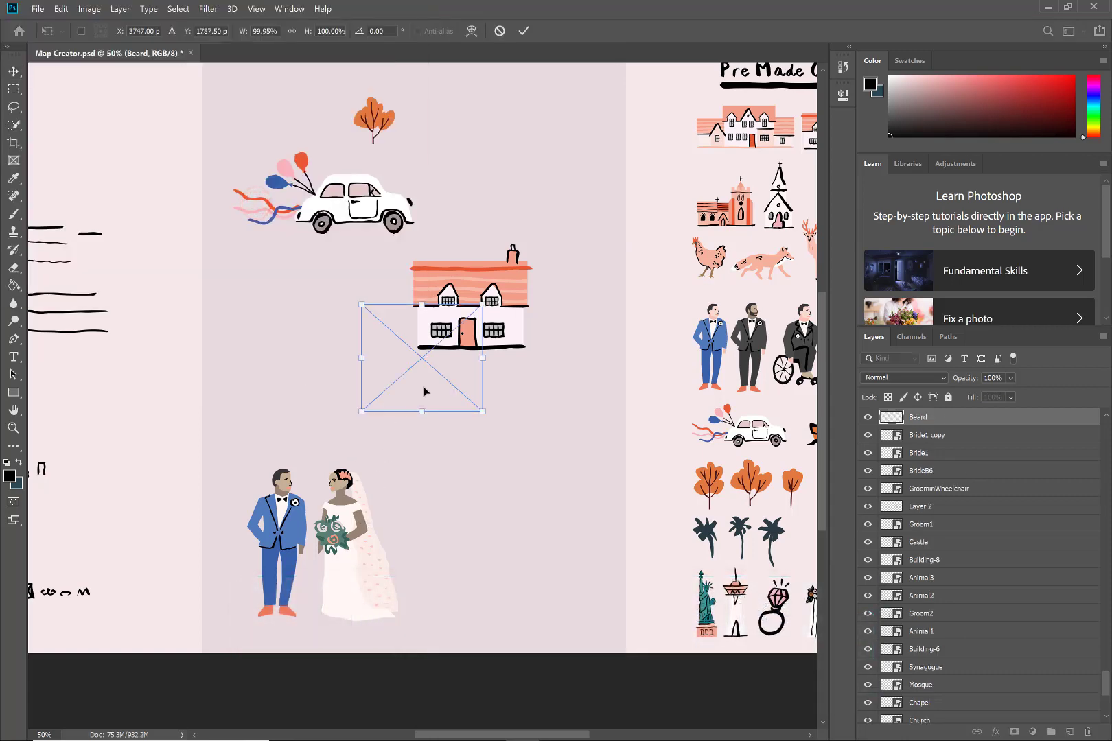
pyautogui.moveTo(364, 461)
pyautogui.mouseDown()
pyautogui.moveTo(347, 516)
pyautogui.moveTo(393, 580)
pyautogui.moveTo(280, 502)
pyautogui.mouseUp()
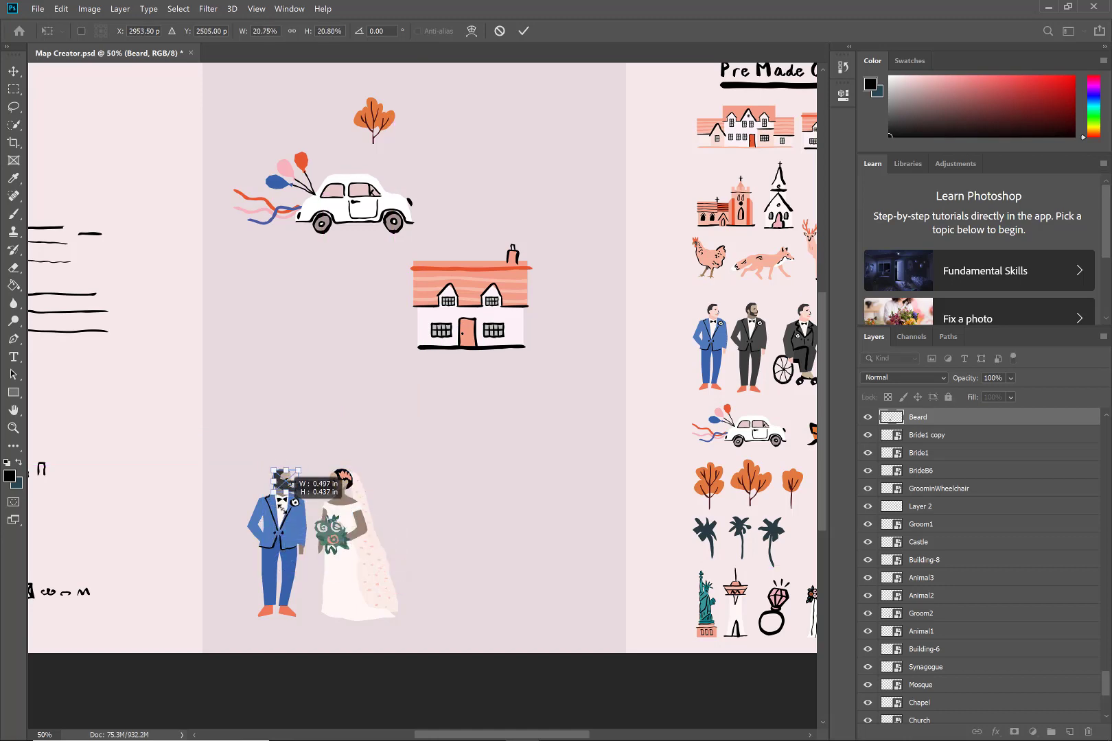
pyautogui.press('Return')
pyautogui.hotkey('ctrl', '+')
pyautogui.hotkey('ctrl', '+')
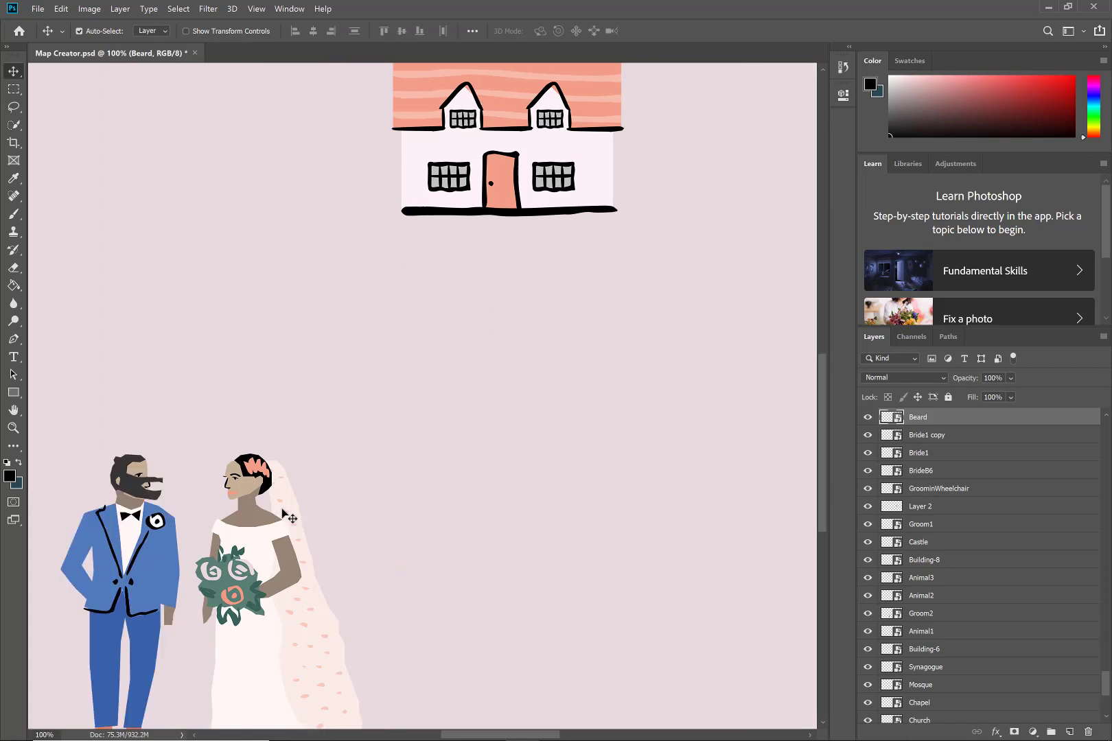
# - Scale the beard down to fit the groom's face
pyautogui.press('m')
pyautogui.rightClick(241, 454)
pyautogui.click(248, 630)
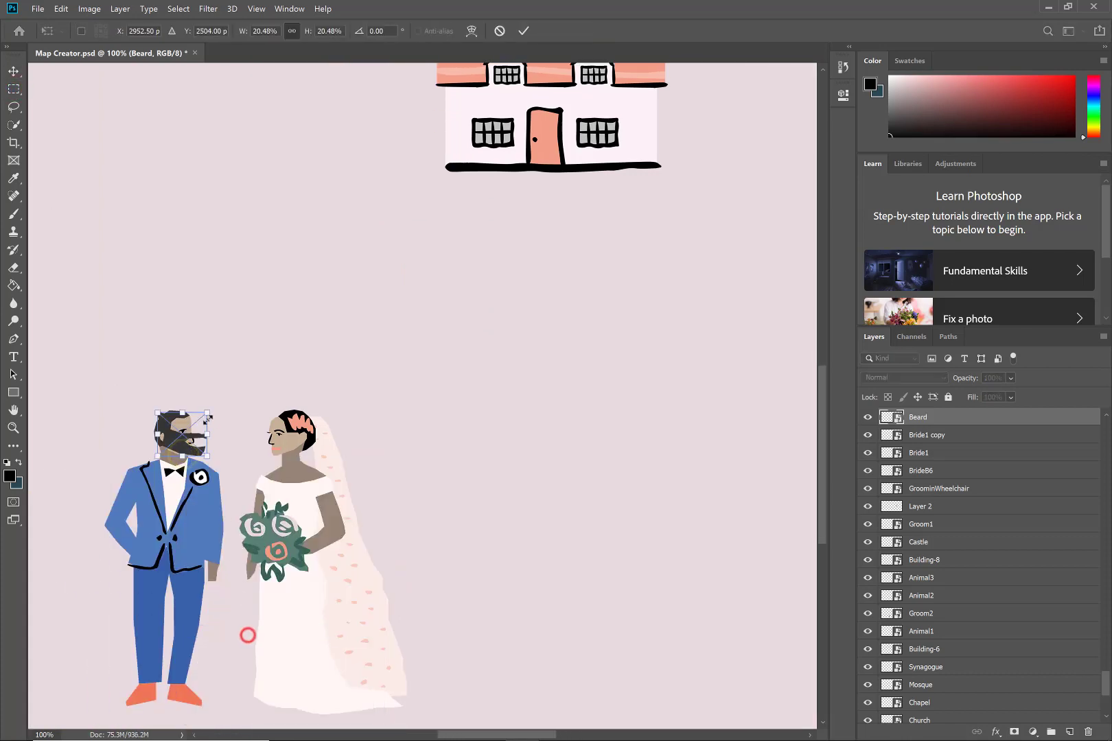
pyautogui.moveTo(208, 417); pyautogui.dragTo(194, 427)
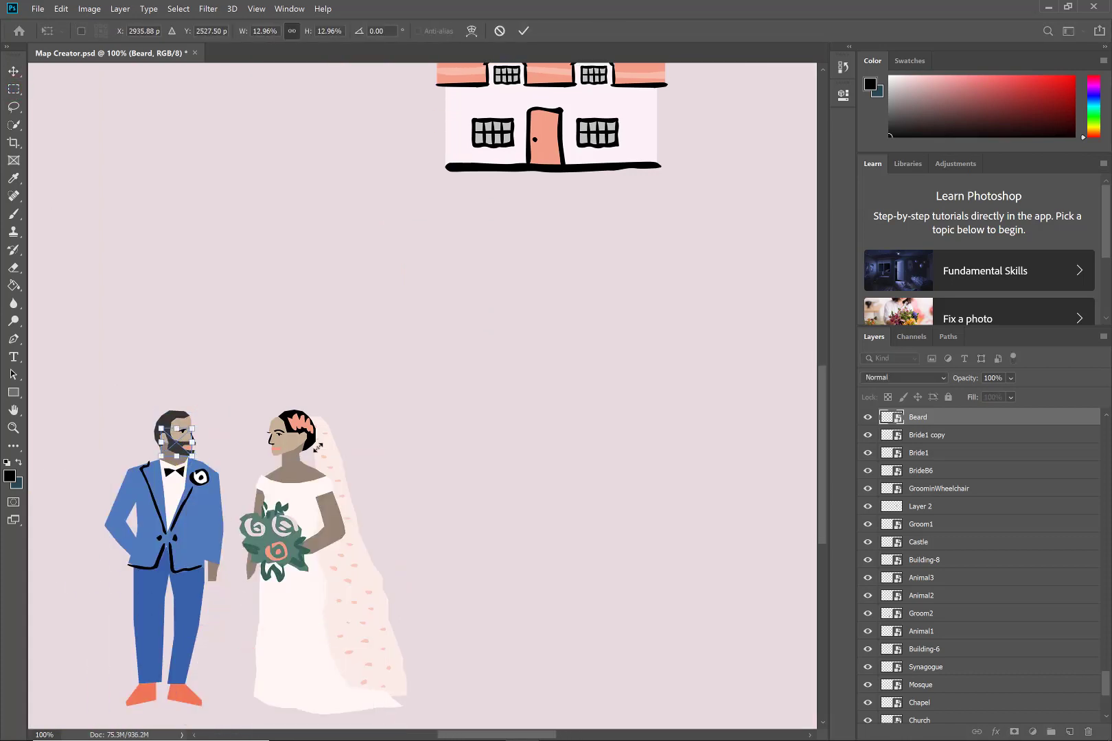
pyautogui.press('Return')
# - Embed the Kippah image and scale it onto the groom's head
pyautogui.click(38, 9)
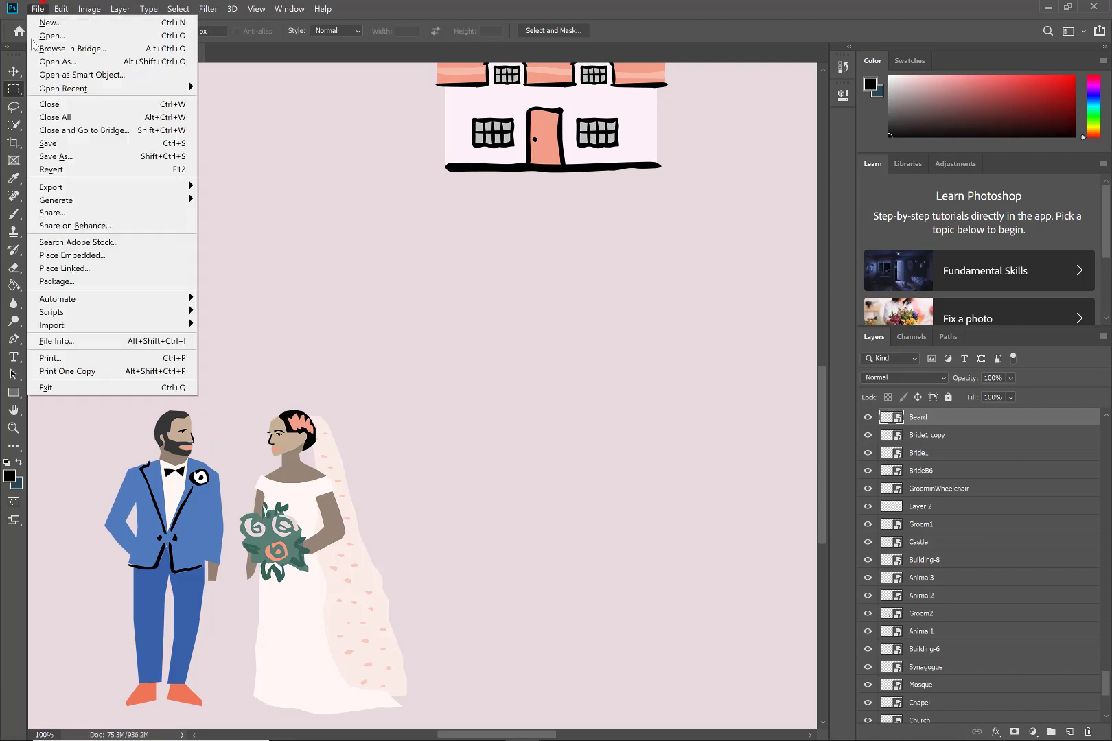
pyautogui.click(74, 268)
pyautogui.click(291, 208)
pyautogui.scroll(-5, 291, 208)
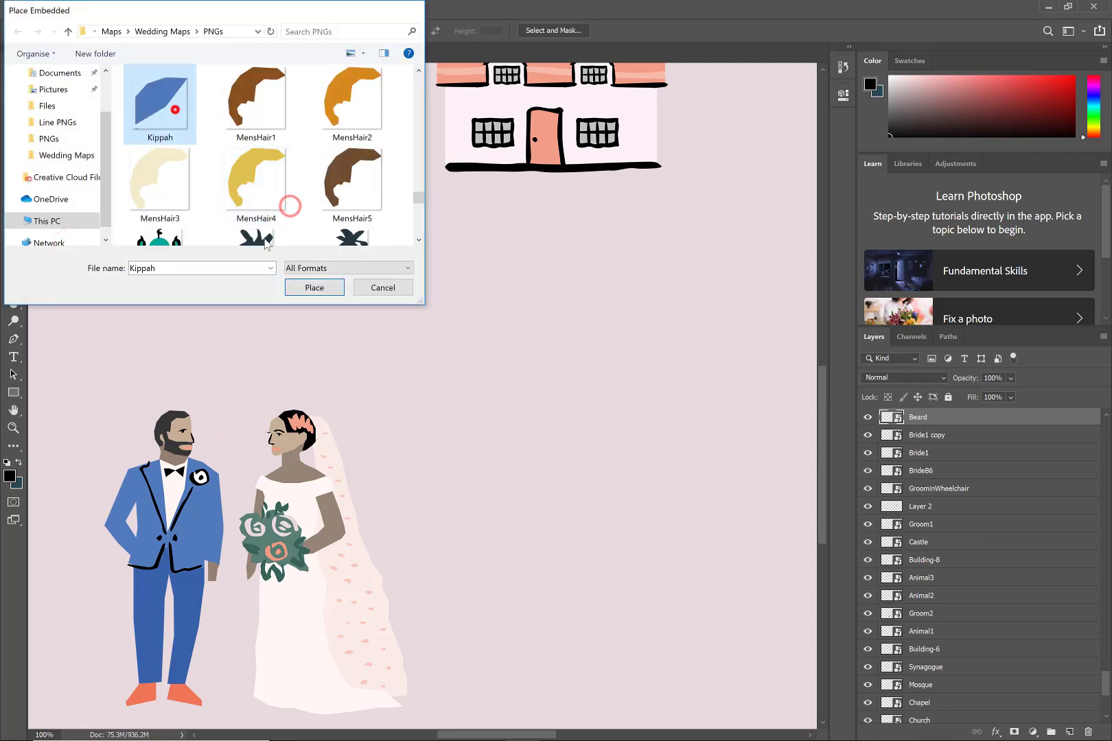
pyautogui.doubleClick(173, 108)
pyautogui.moveTo(536, 288)
pyautogui.mouseDown()
pyautogui.moveTo(352, 485)
pyautogui.moveTo(182, 430)
pyautogui.mouseUp()
pyautogui.press('Return')
pyautogui.press('m')
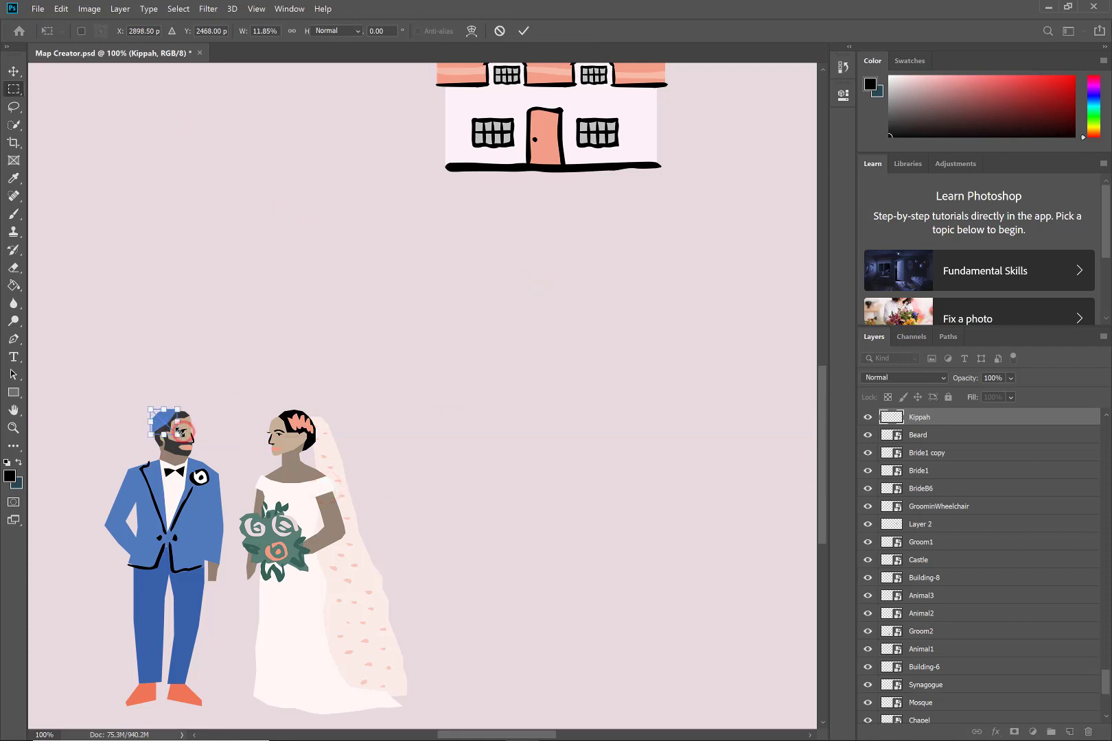
# - Embed the Hair5 image and scale it onto the bride's head
pyautogui.click(38, 9)
pyautogui.click(103, 255)
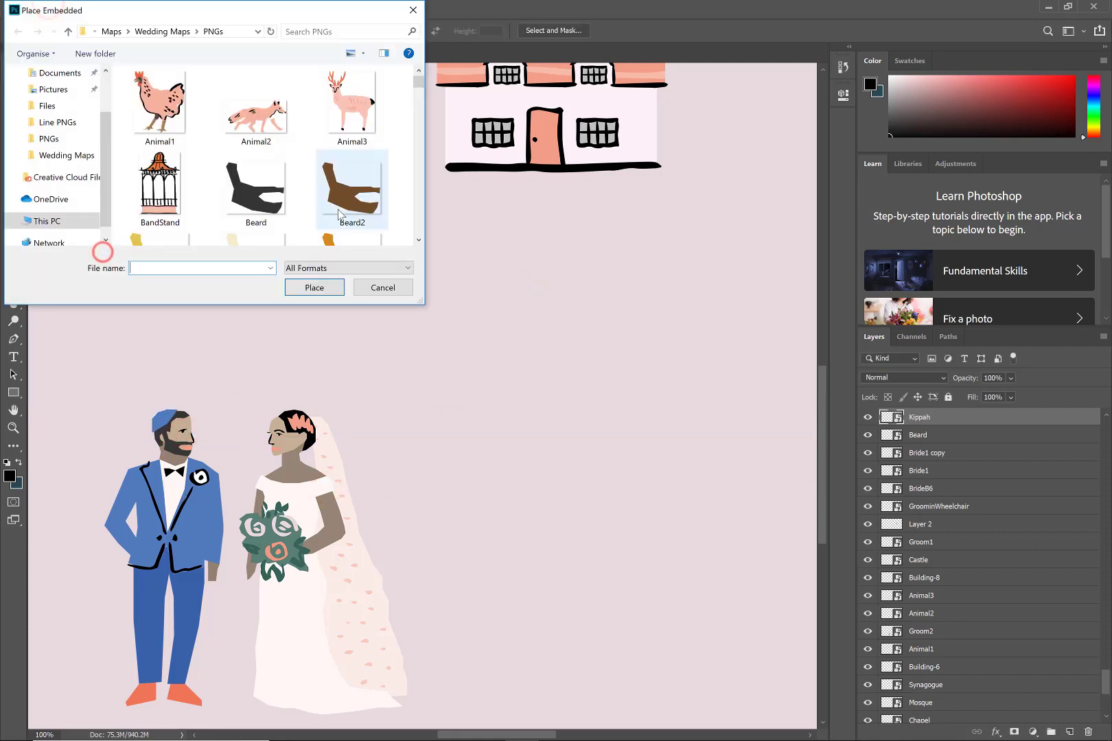
pyautogui.scroll(-3, 422, 132)
pyautogui.scroll(-3, 421, 132)
pyautogui.scroll(-3, 421, 131)
pyautogui.scroll(-3, 421, 132)
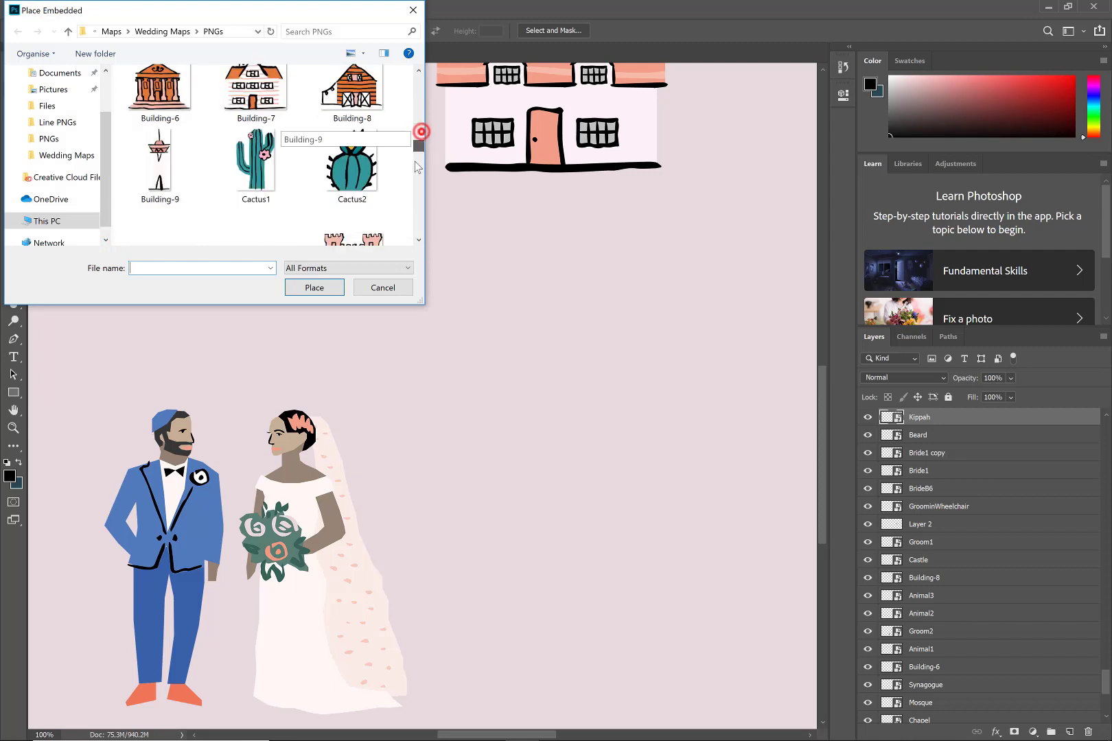
pyautogui.scroll(-3, 421, 132)
pyautogui.scroll(-3, 421, 132)
pyautogui.doubleClick(255, 127)
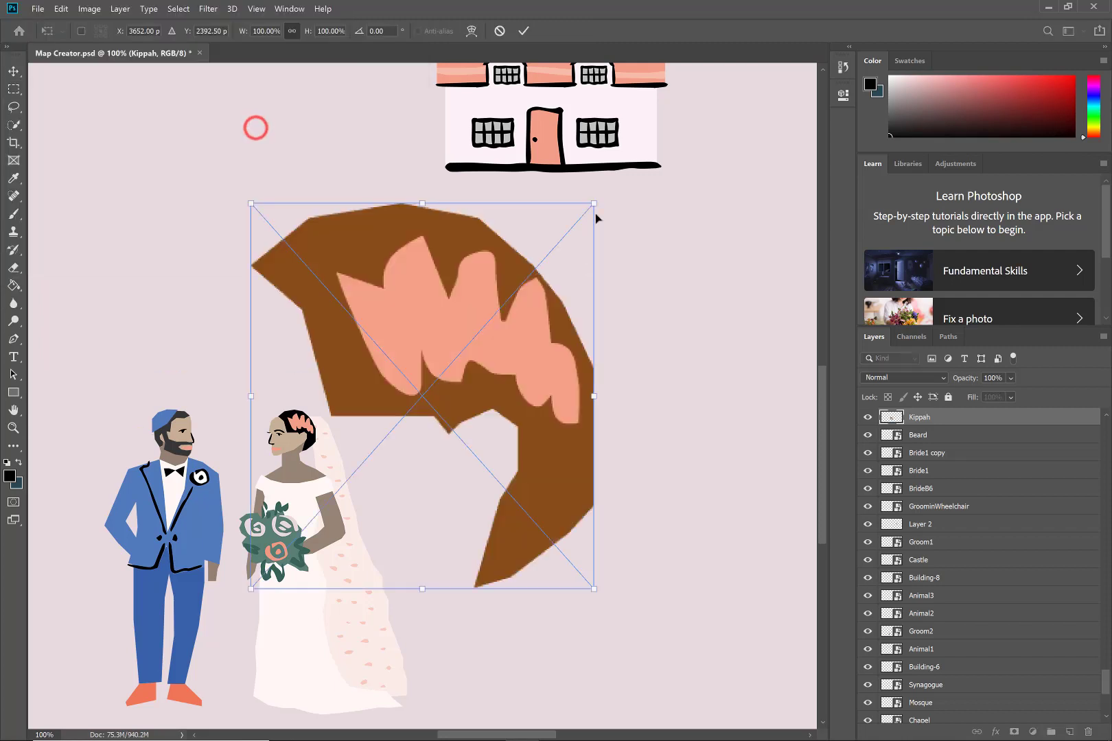
pyautogui.moveTo(588, 197)
pyautogui.mouseDown()
pyautogui.moveTo(281, 552)
pyautogui.moveTo(306, 432)
pyautogui.mouseUp()
pyautogui.press('Return')
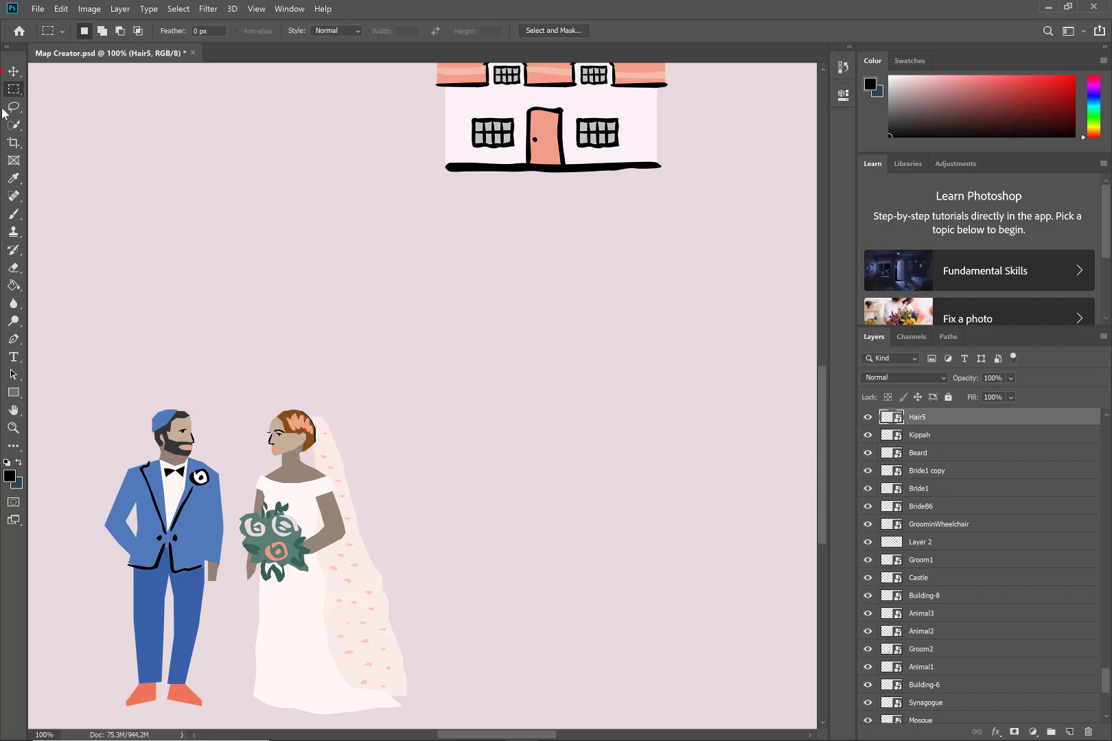
pyautogui.press('v')
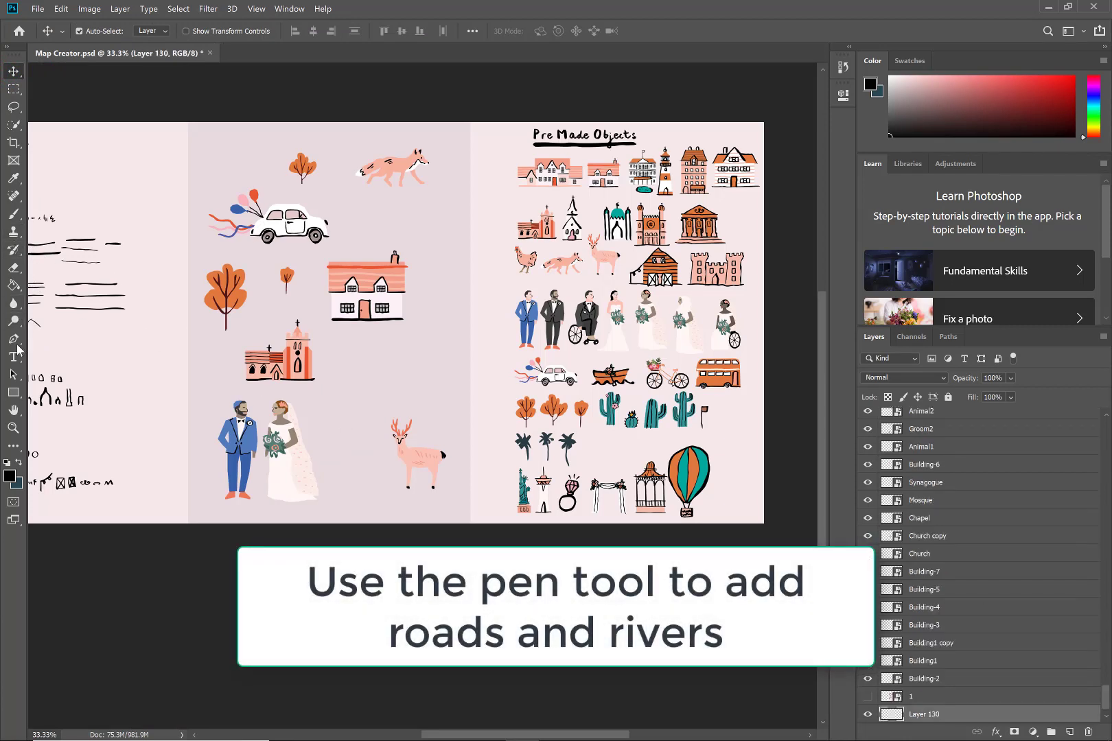
# - Draw a pale branching road shape from the map bottom past the house up to the fox
pyautogui.click(13, 340)
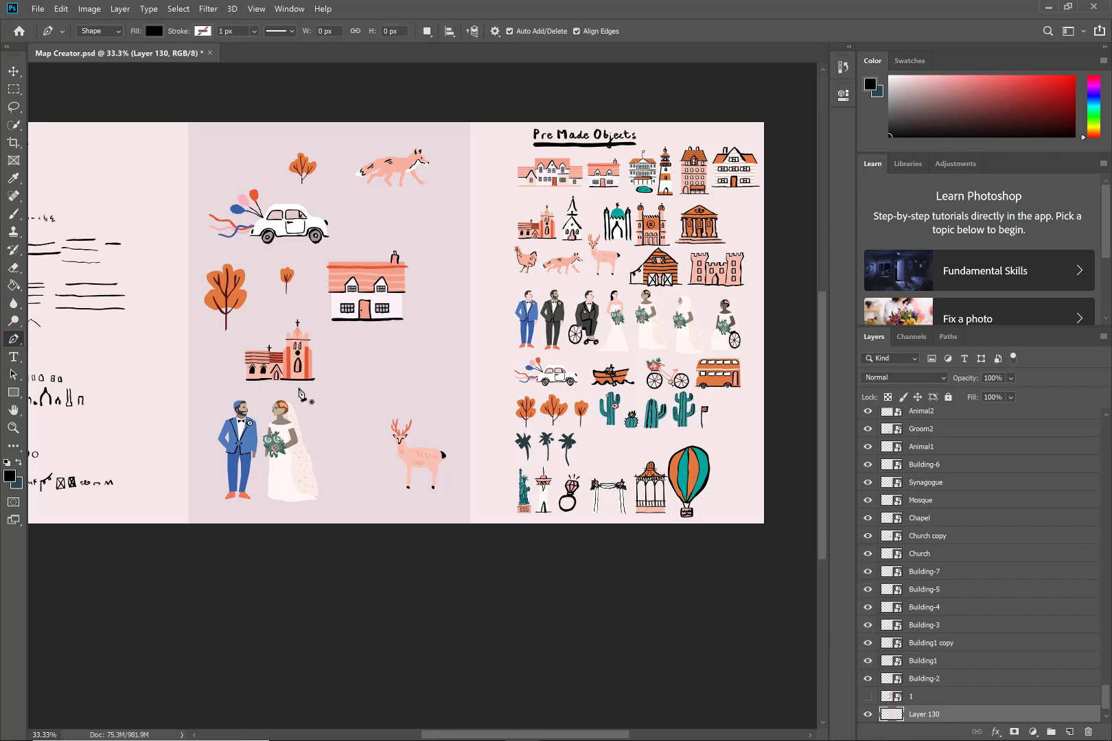
pyautogui.click(153, 31)
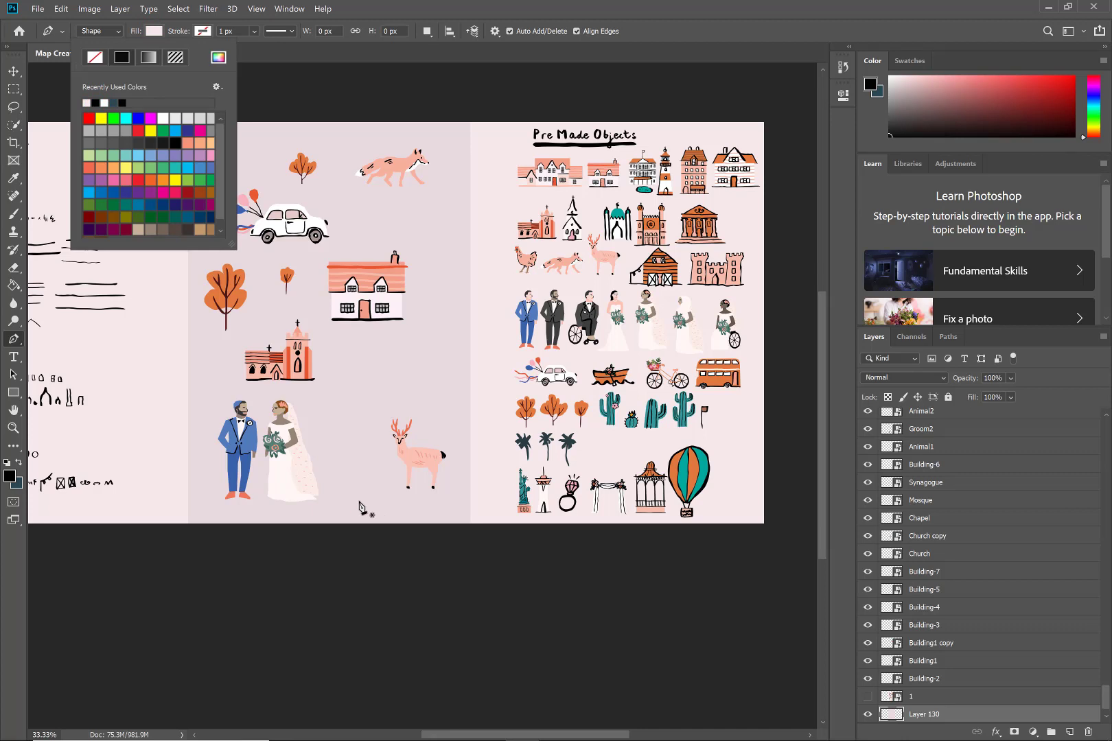
pyautogui.click(360, 503)
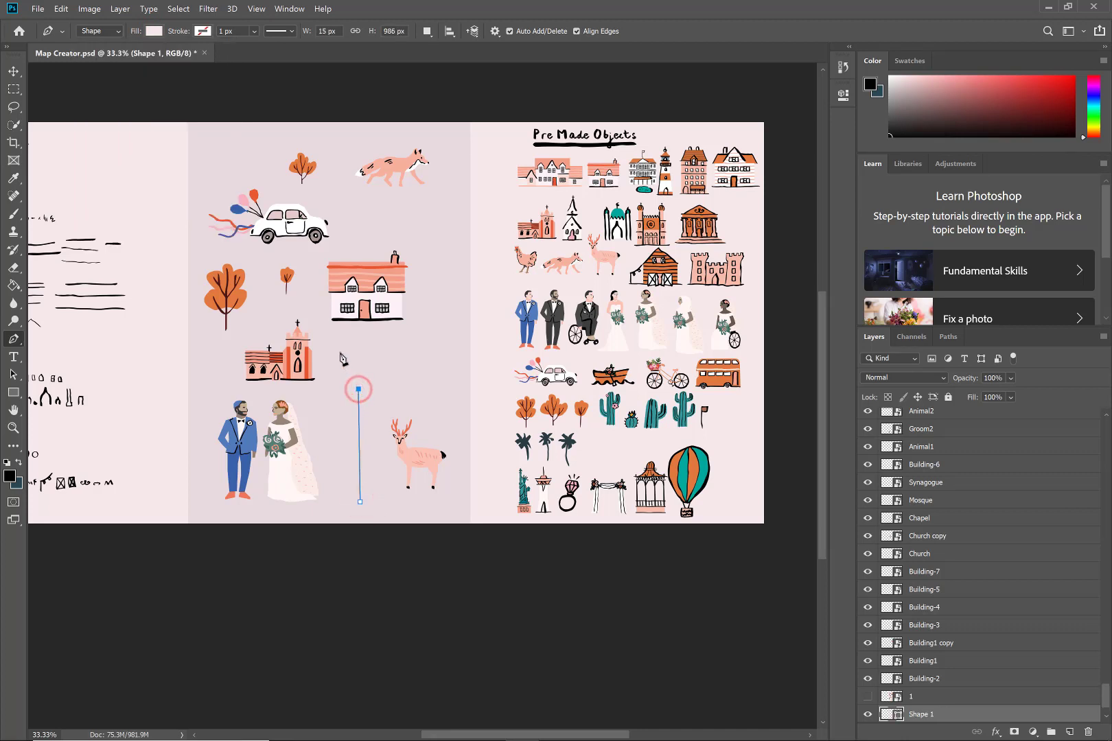
pyautogui.click(337, 352)
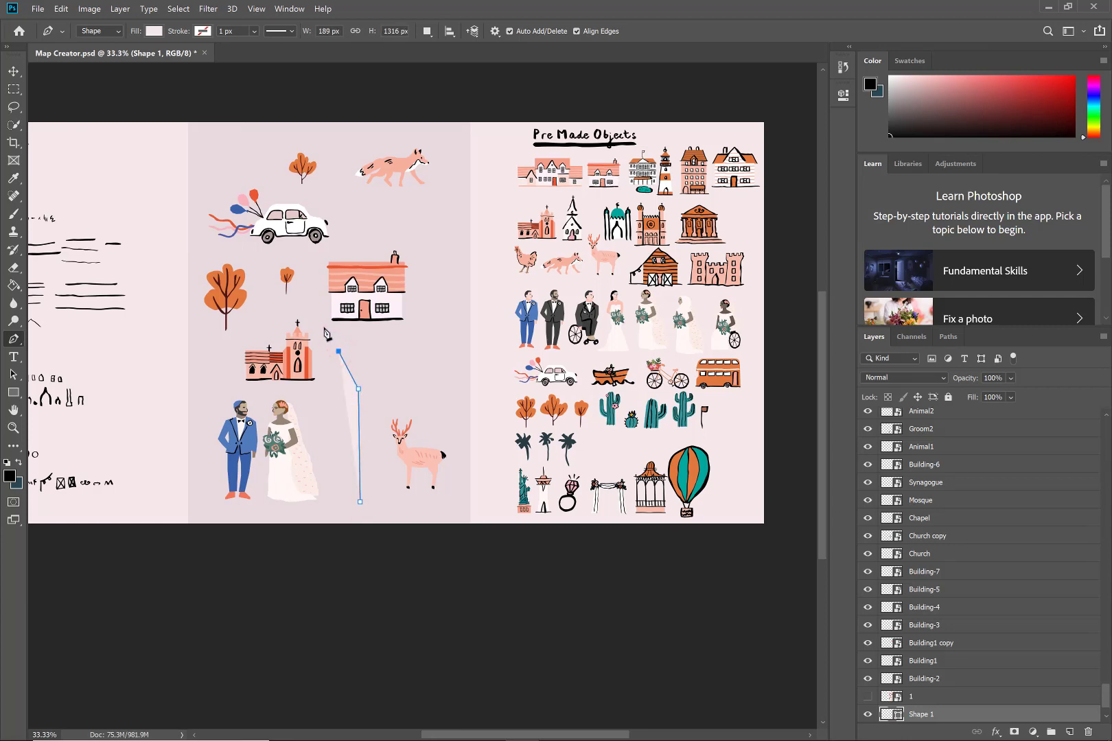
pyautogui.click(314, 291)
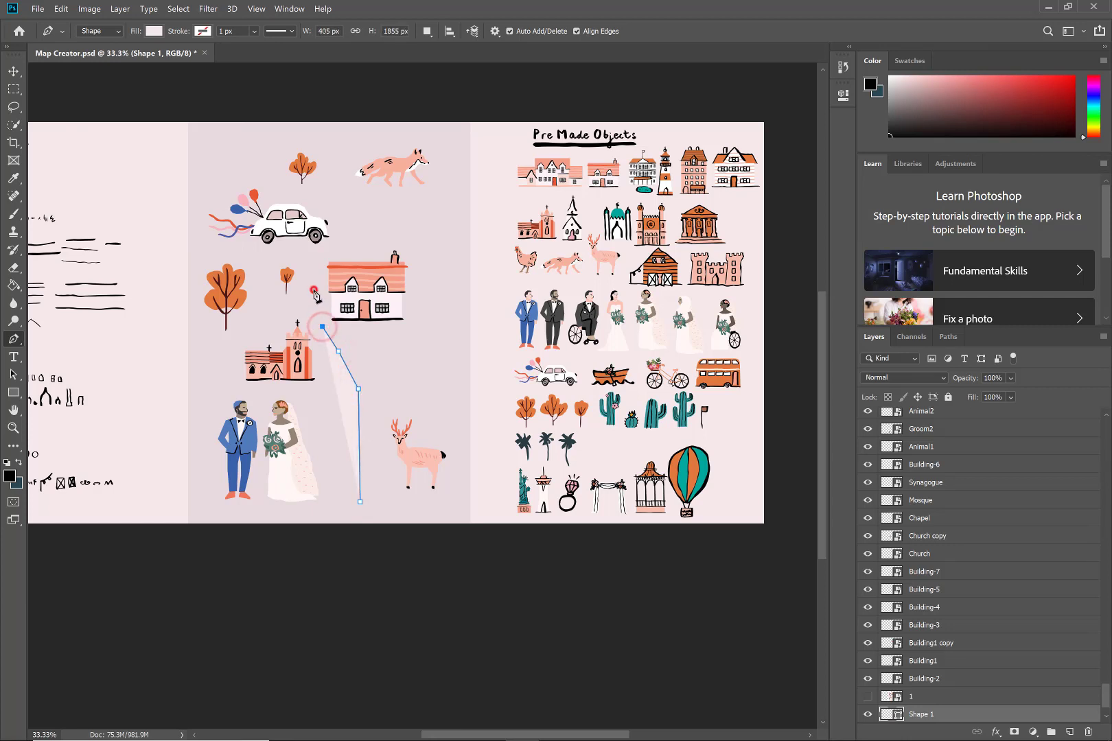
pyautogui.click(294, 248)
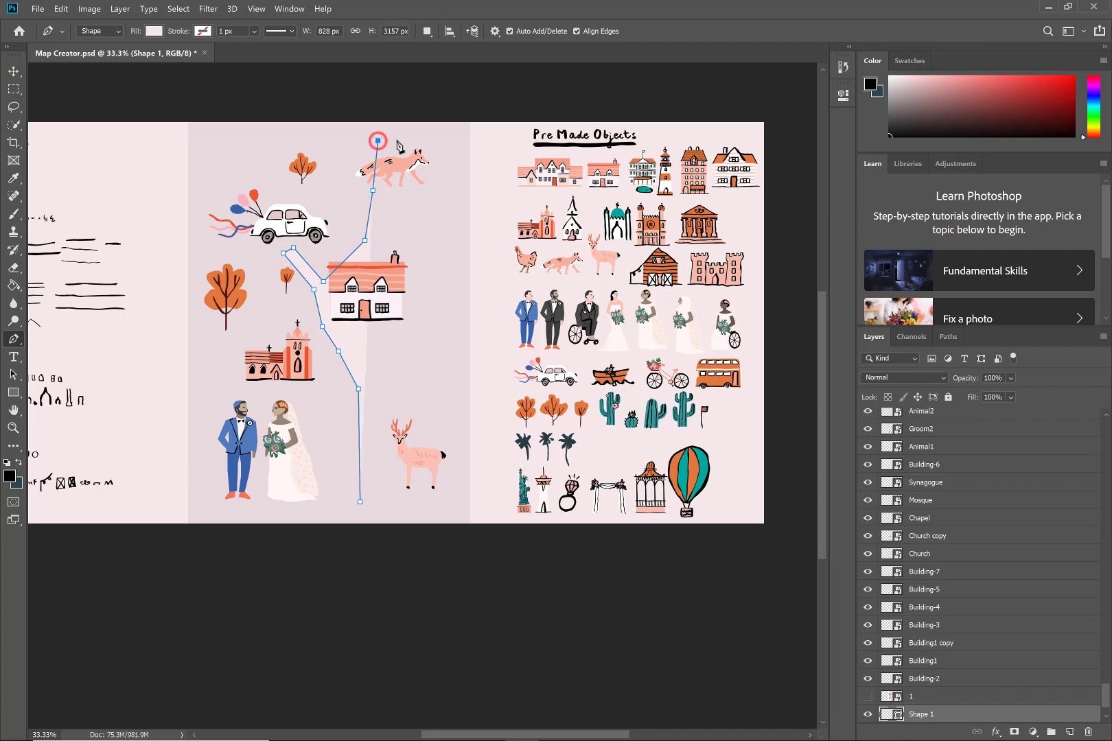
pyautogui.click(389, 198)
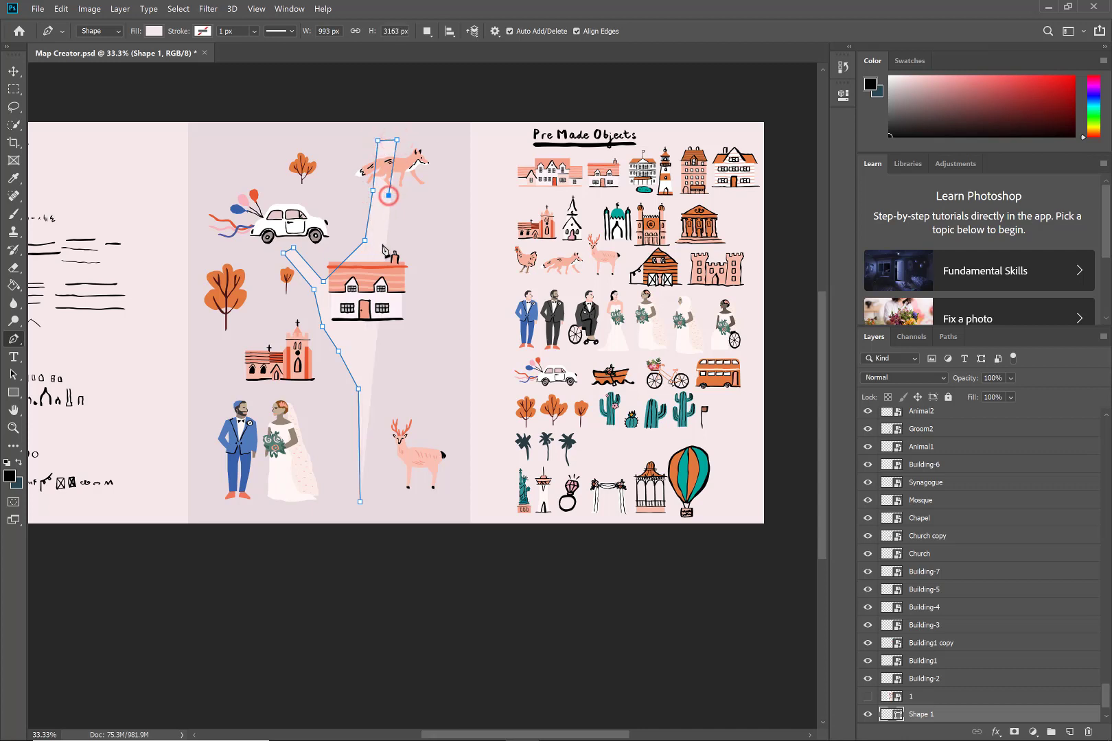
pyautogui.click(338, 325)
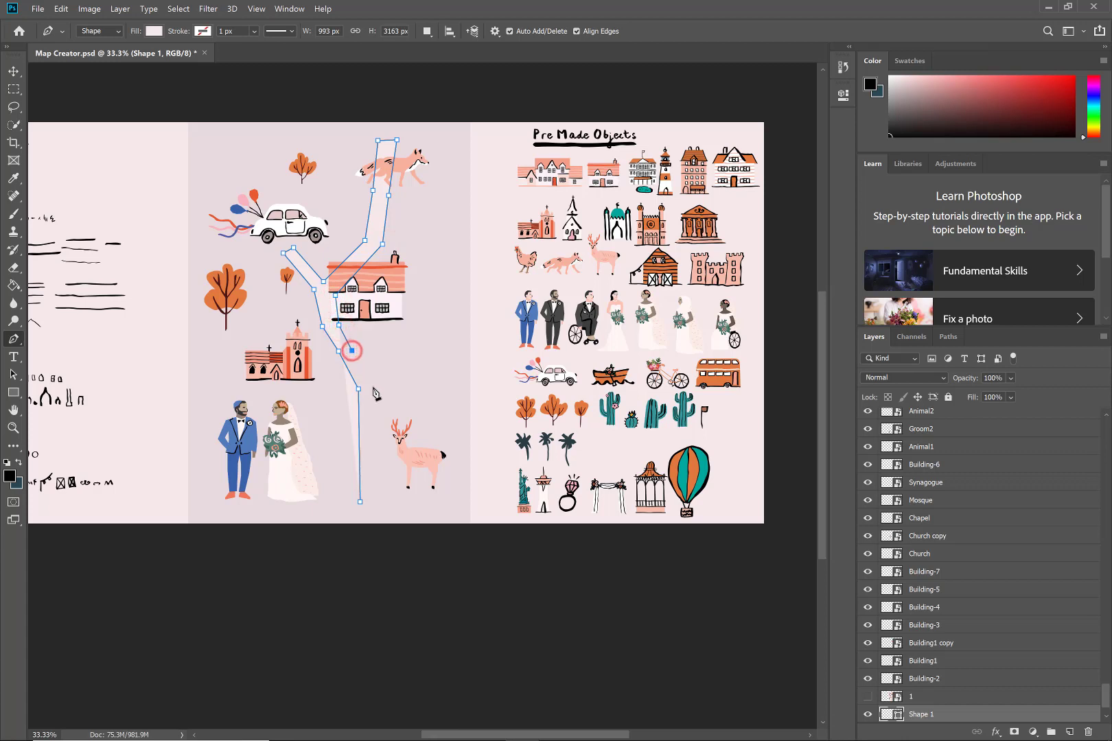
pyautogui.click(379, 498)
# - Deselect the road and nudge the house slightly right and down
pyautogui.press('v')
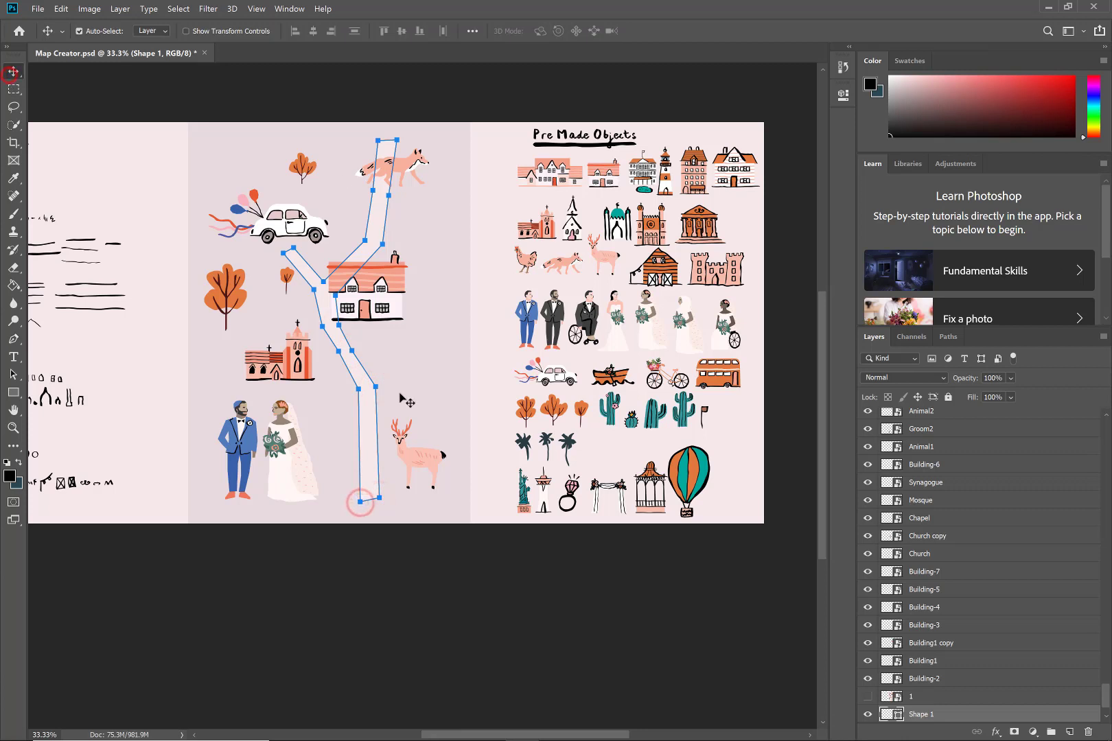
pyautogui.click(380, 535)
pyautogui.moveTo(398, 291); pyautogui.dragTo(412, 297)
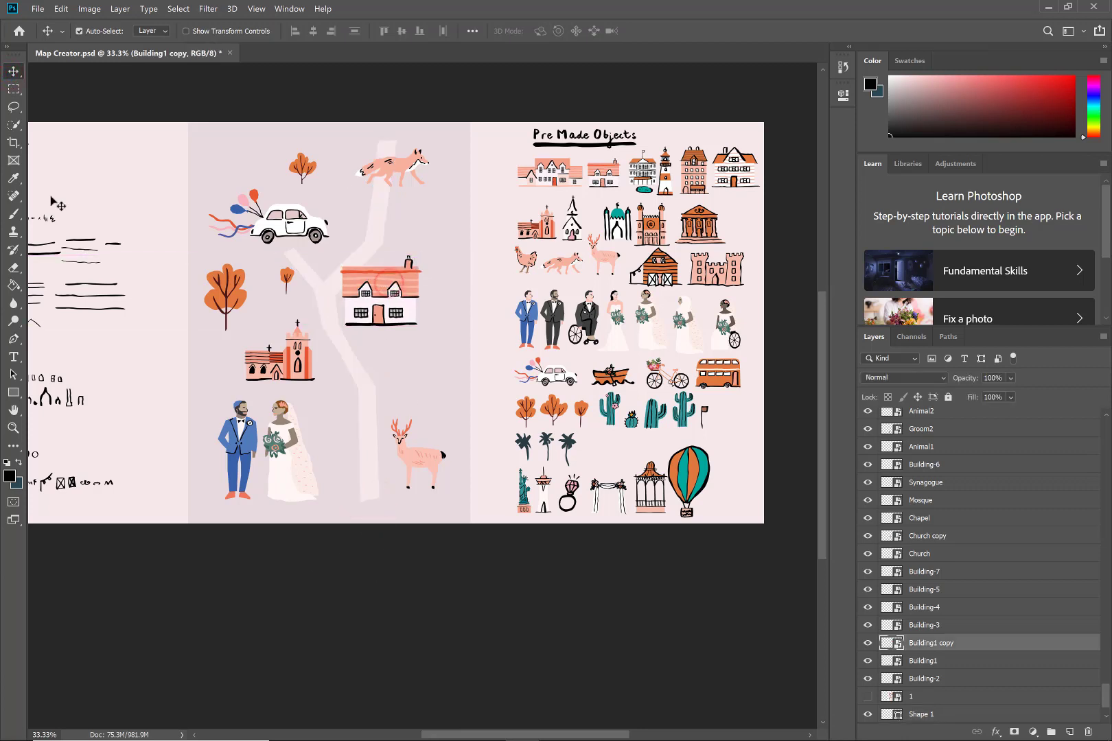
# - Select the bottom layer and set the Pen shape fill to light blue
pyautogui.click(386, 385)
pyautogui.click(14, 339)
pyautogui.click(154, 31)
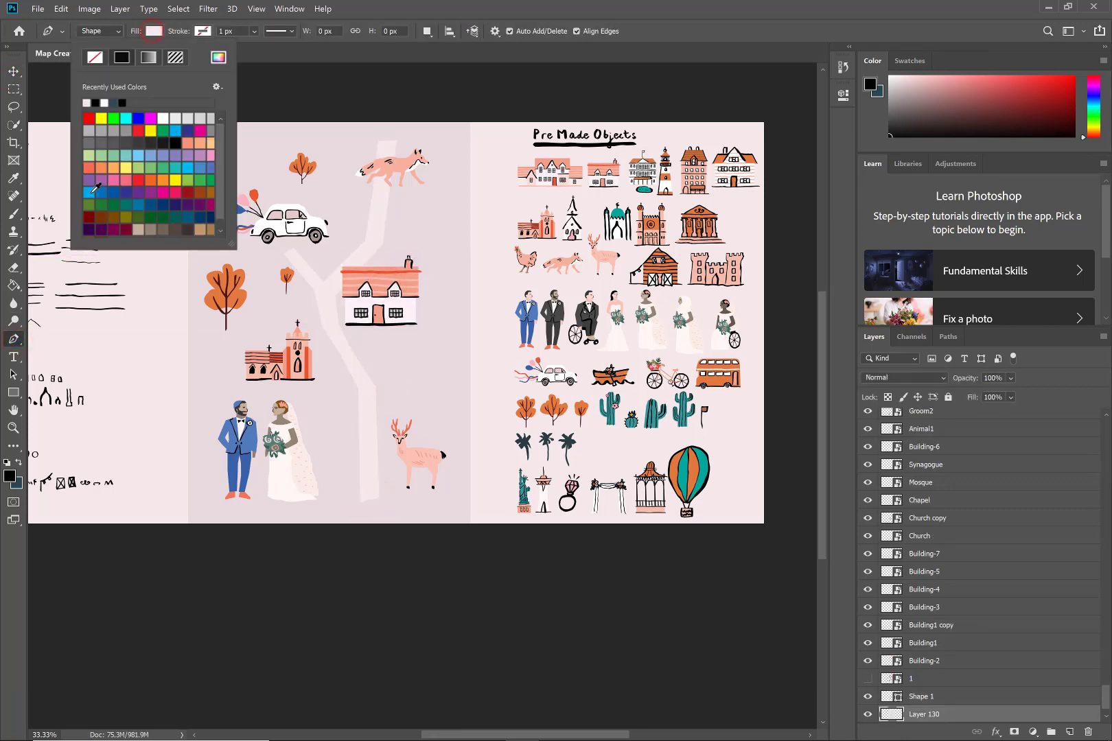
pyautogui.click(219, 57)
pyautogui.click(804, 315)
pyautogui.click(1042, 300)
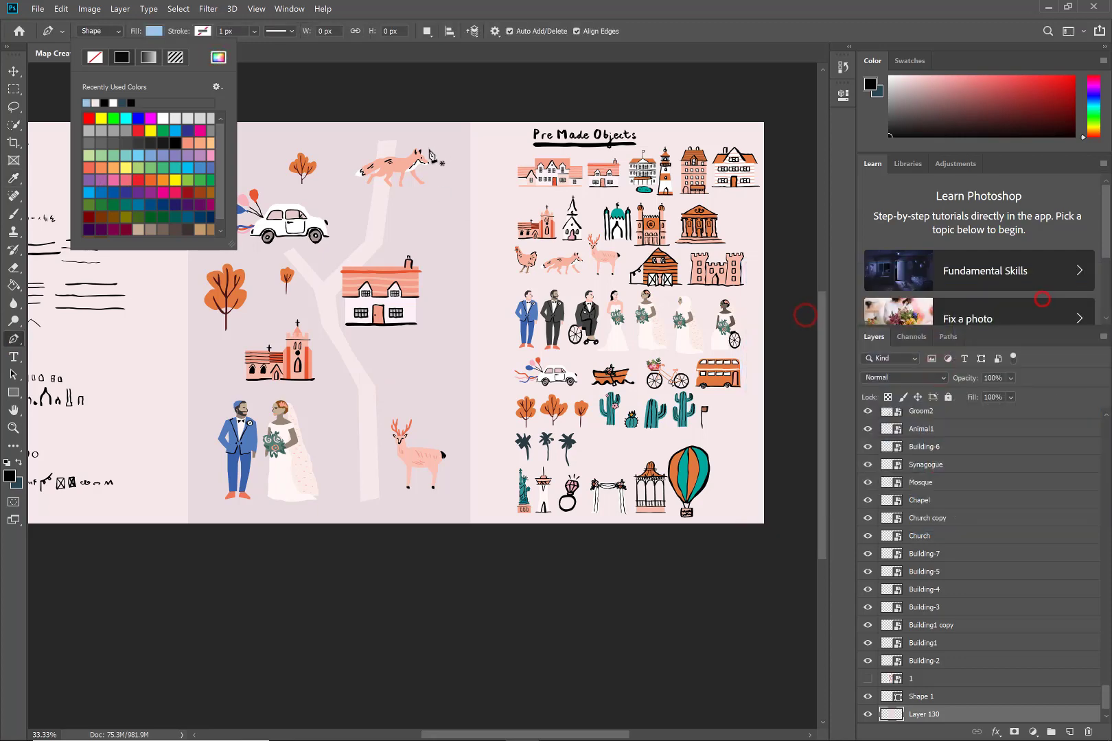
# - Draw a narrow closed river outline down the right side of the middle panel
pyautogui.click(419, 212)
pyautogui.click(428, 249)
pyautogui.click(428, 333)
pyautogui.click(420, 372)
pyautogui.click(434, 429)
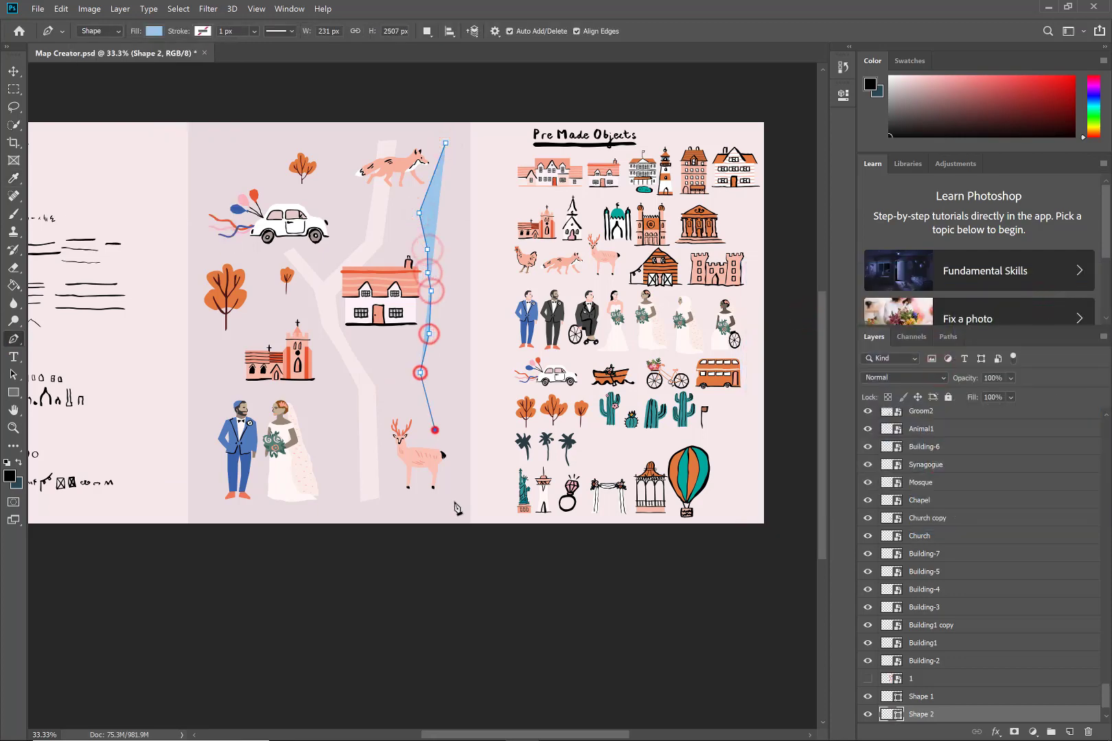
pyautogui.moveTo(454, 501); pyautogui.dragTo(468, 485)
pyautogui.click(449, 427)
pyautogui.click(444, 375)
pyautogui.click(441, 336)
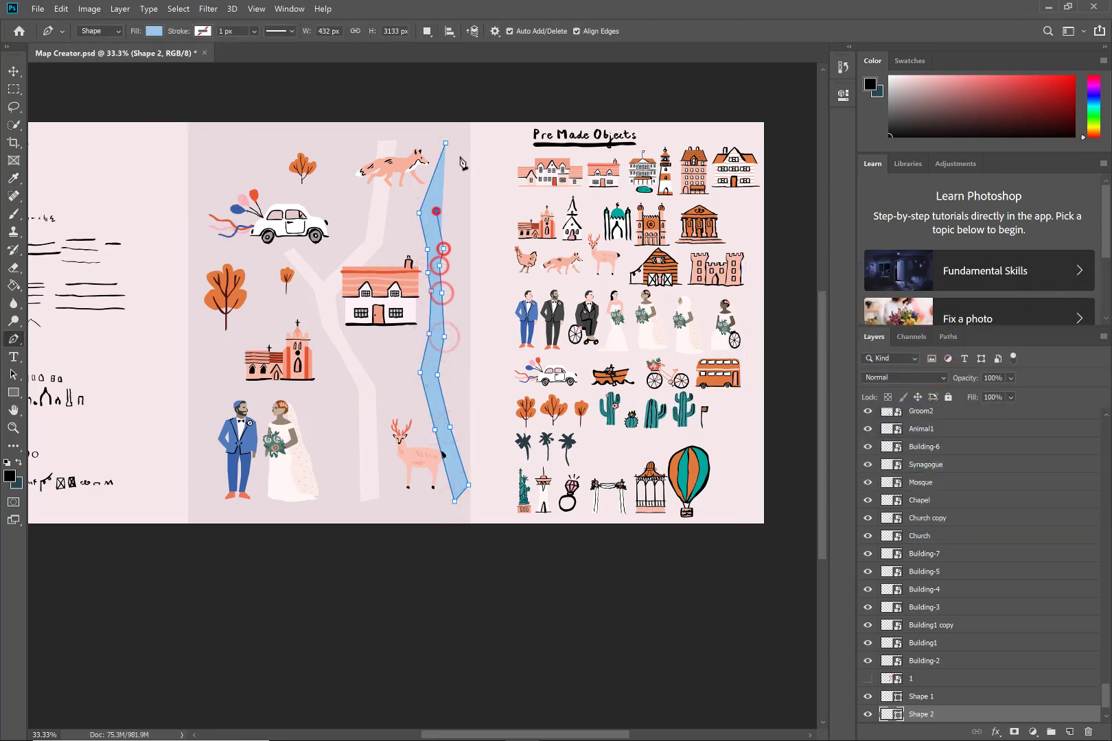
pyautogui.click(443, 248)
pyautogui.click(460, 156)
pyautogui.click(447, 140)
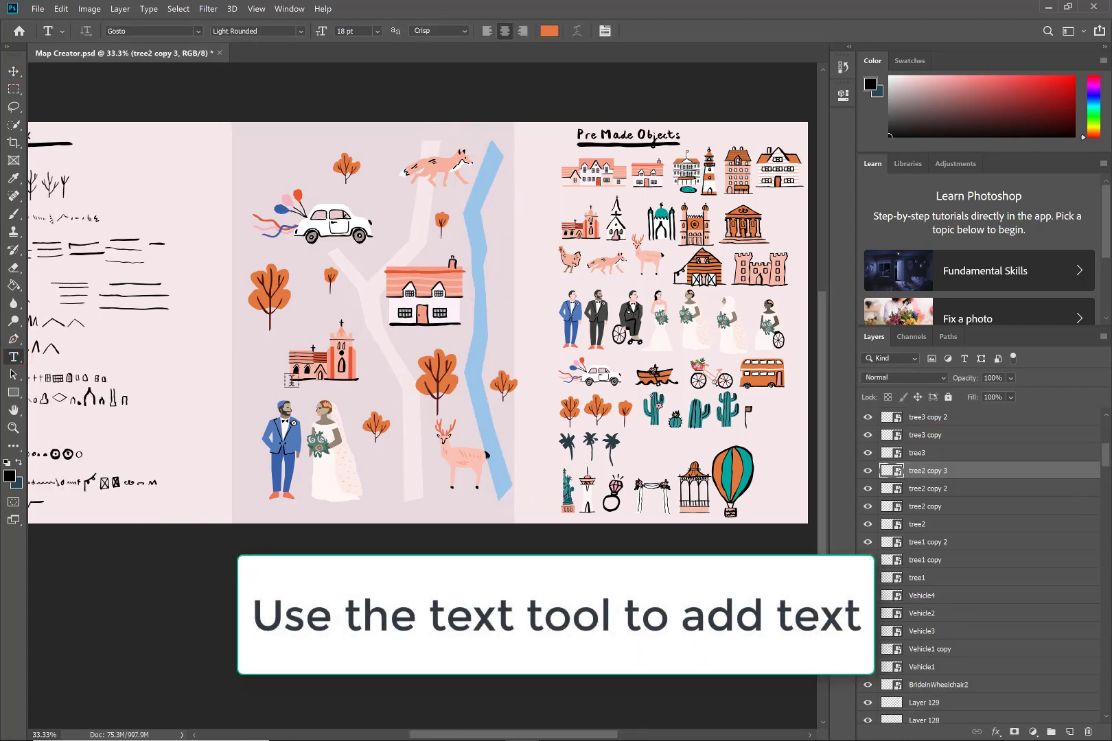
# - Add a label under the church in black (000000) Joyous font at 24 pt
pyautogui.moveTo(281, 385); pyautogui.dragTo(398, 412)
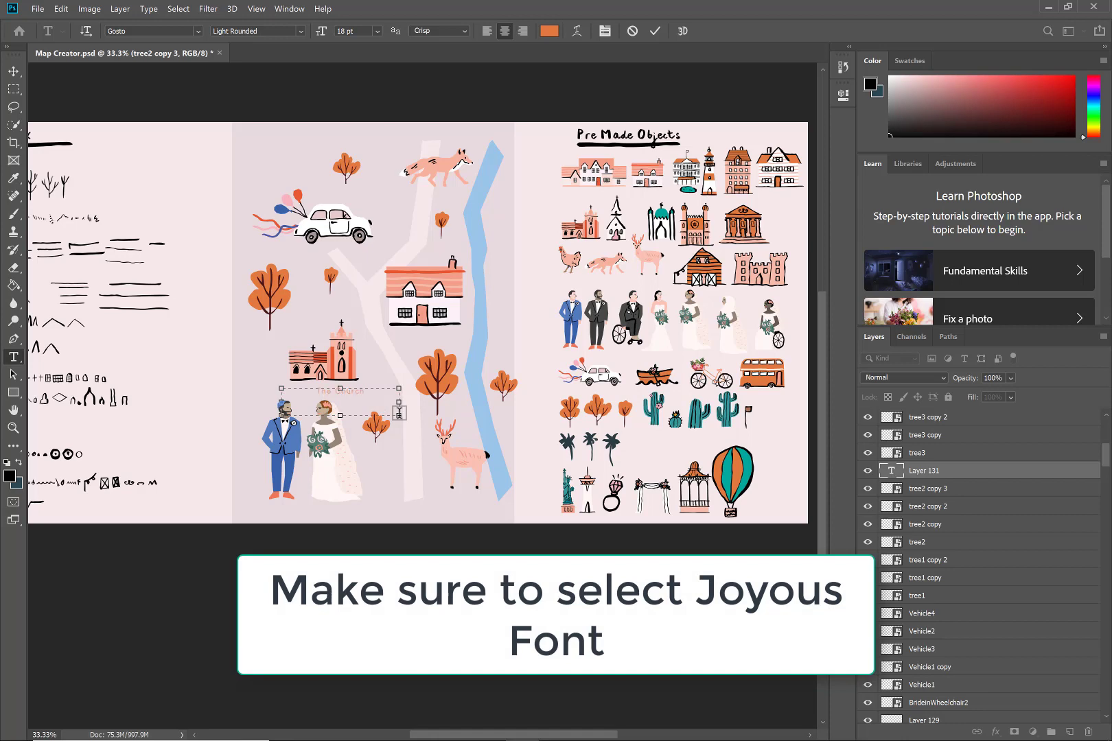
pyautogui.hotkey('ctrl', 'a')
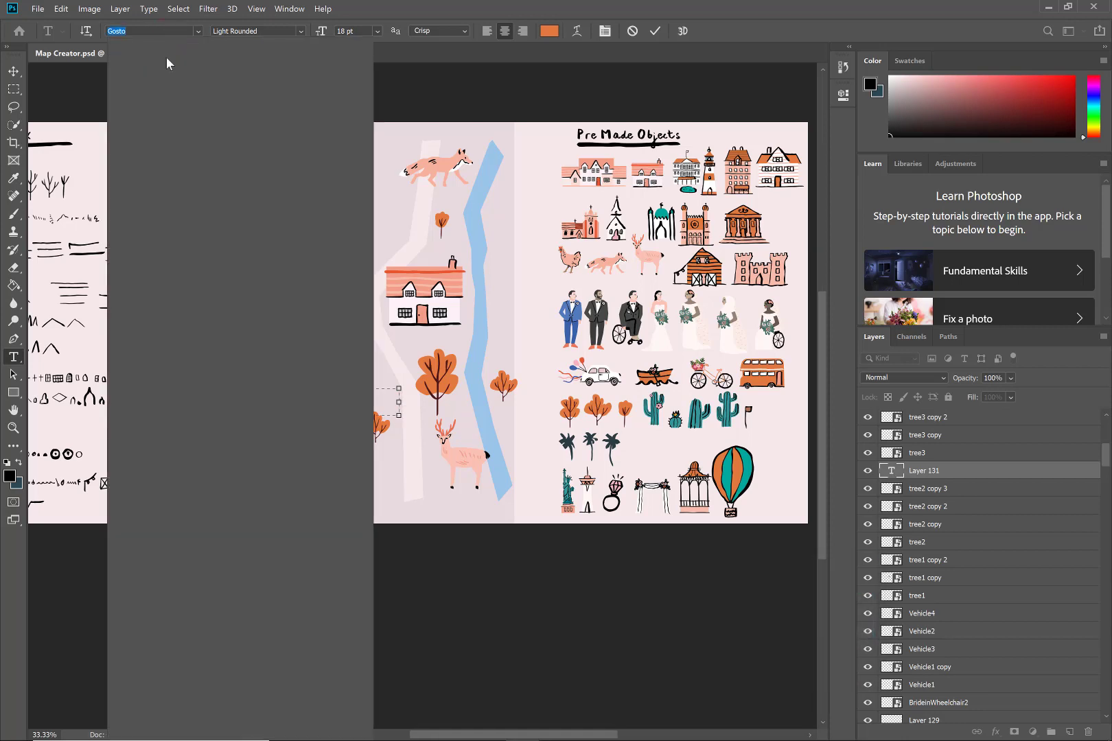
pyautogui.write('joy')
pyautogui.click(152, 73)
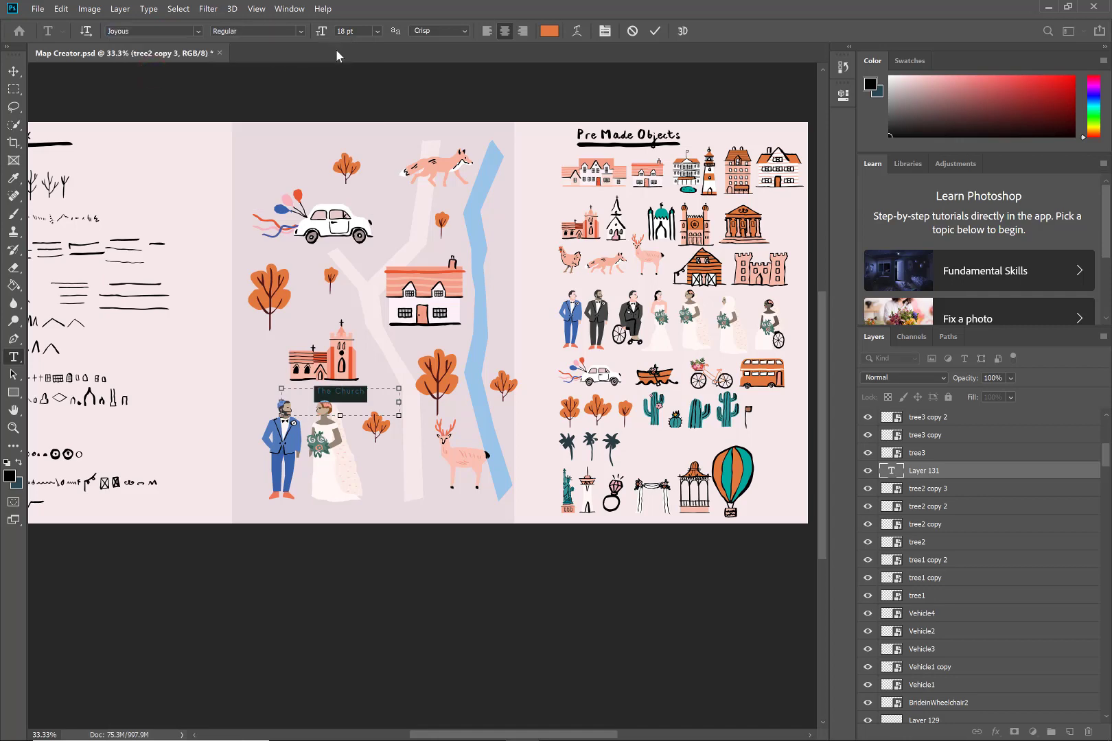
pyautogui.click(542, 34)
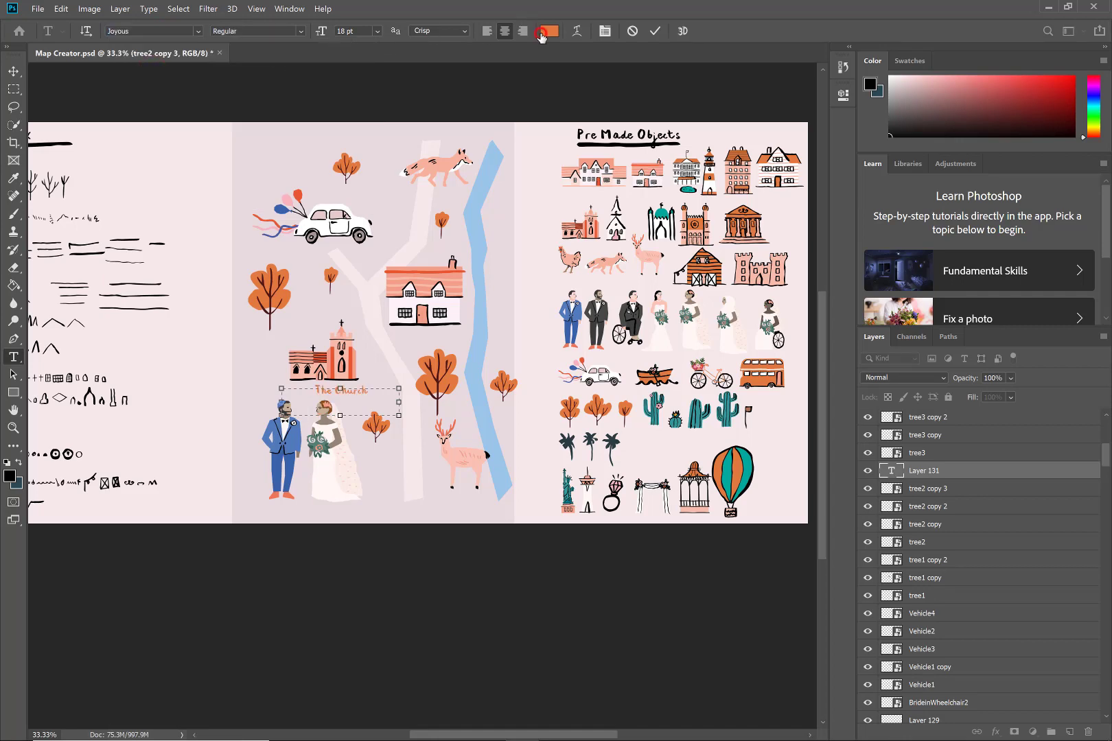
pyautogui.write('000000')
pyautogui.click(1057, 295)
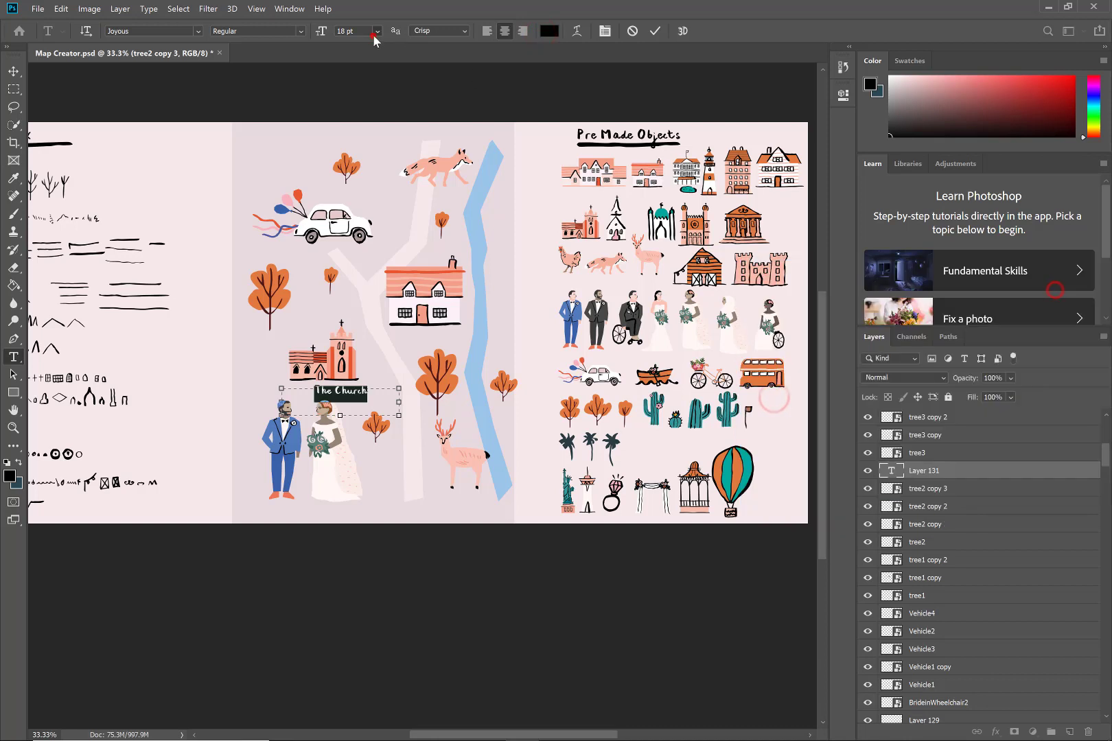
pyautogui.click(376, 31)
pyautogui.click(367, 159)
pyautogui.hotkey('ctrl', 'Return')
# - Centre the 'The Church' label under the church, then return to text editing for the copied label
pyautogui.click(14, 70)
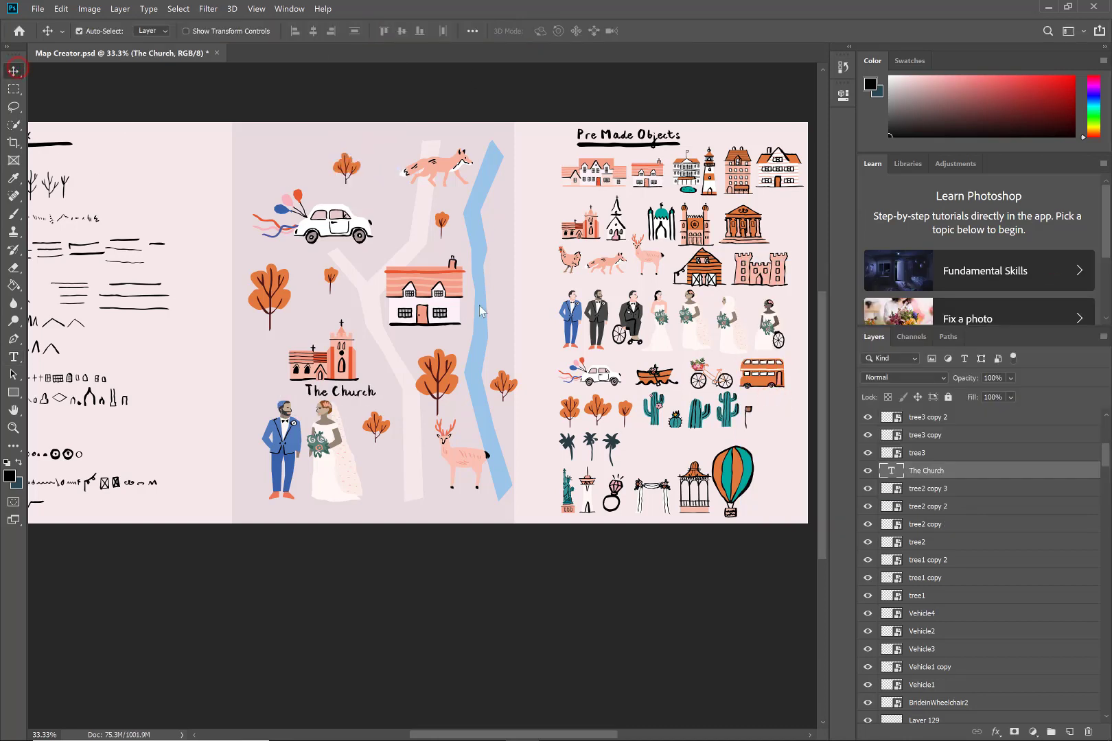
pyautogui.moveTo(369, 394)
pyautogui.mouseDown()
pyautogui.moveTo(351, 394)
pyautogui.moveTo(421, 417)
pyautogui.mouseUp()
pyautogui.click(14, 356)
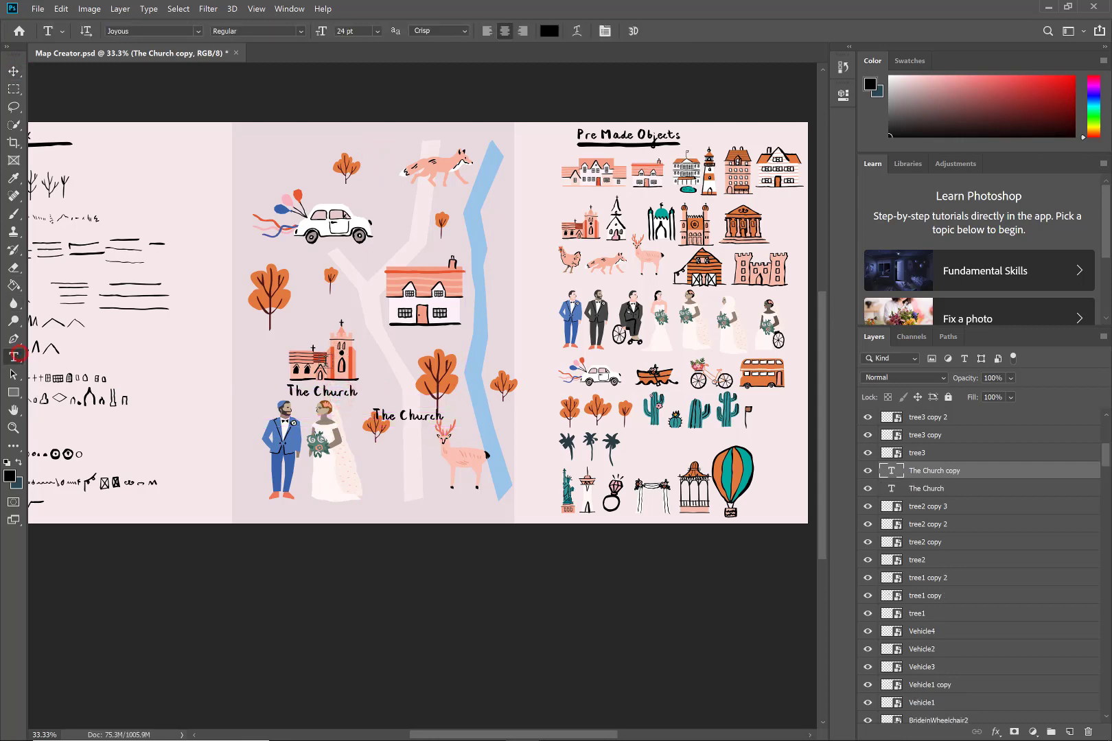
pyautogui.hscroll(-3, 248, 571)
pyautogui.write('High Street')
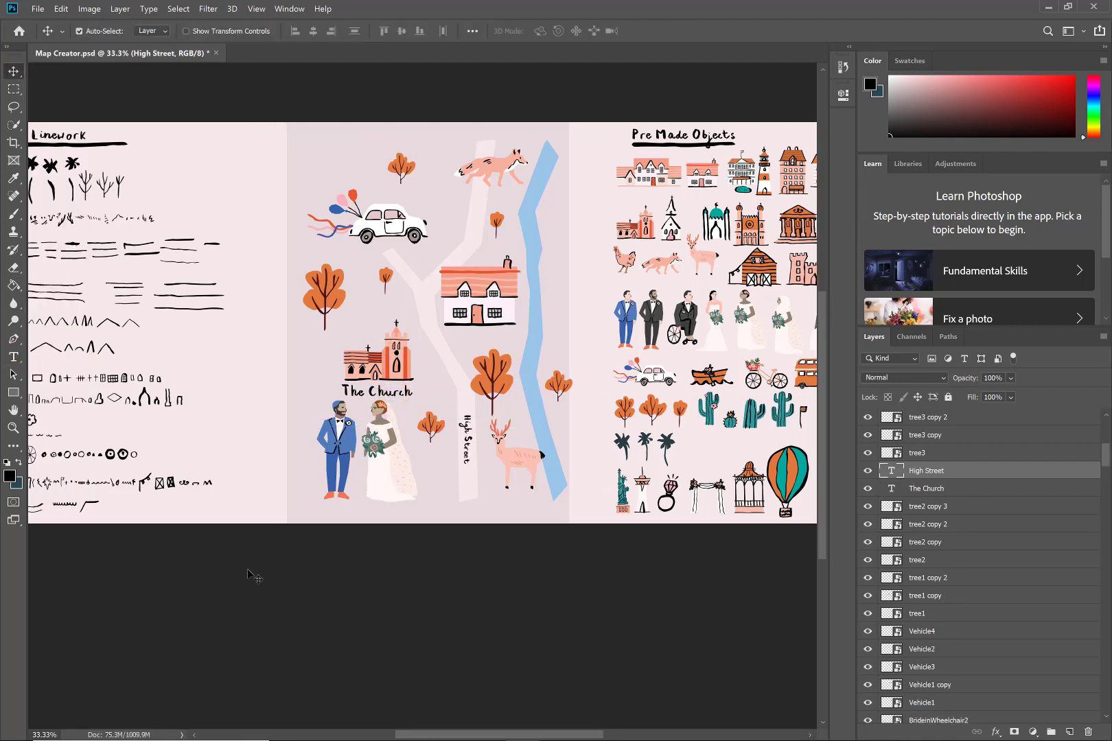
# - Copy a base line above the car with two small windows on it
pyautogui.click(184, 309)
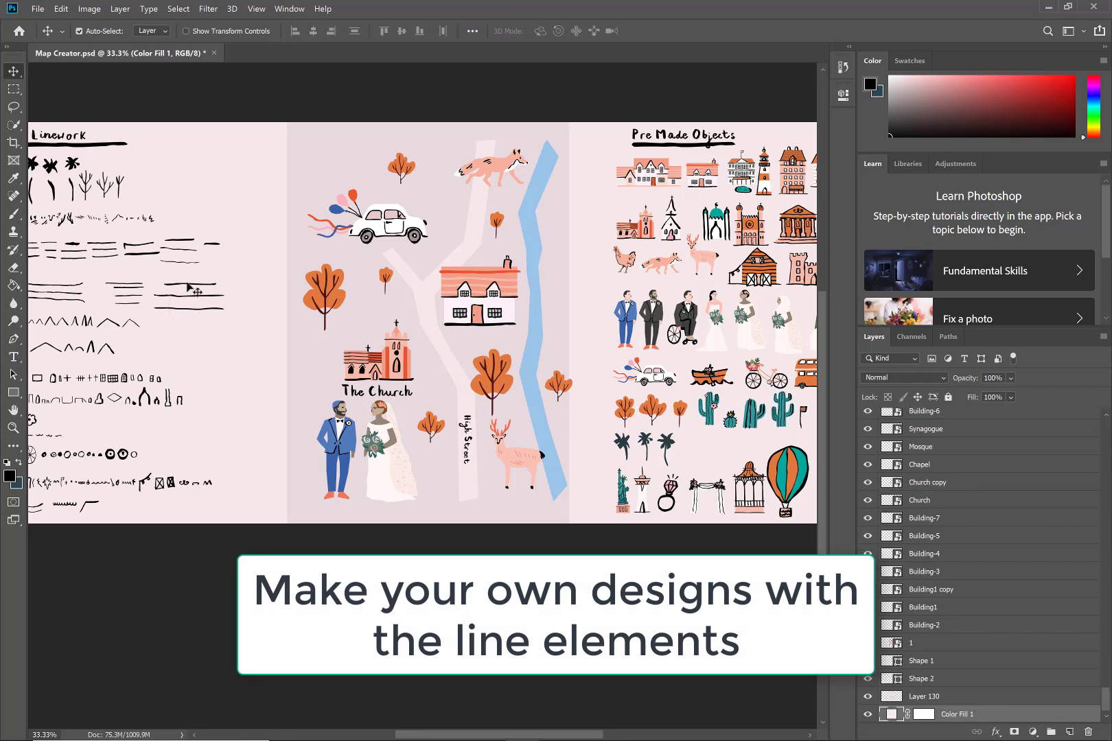
pyautogui.click(186, 284)
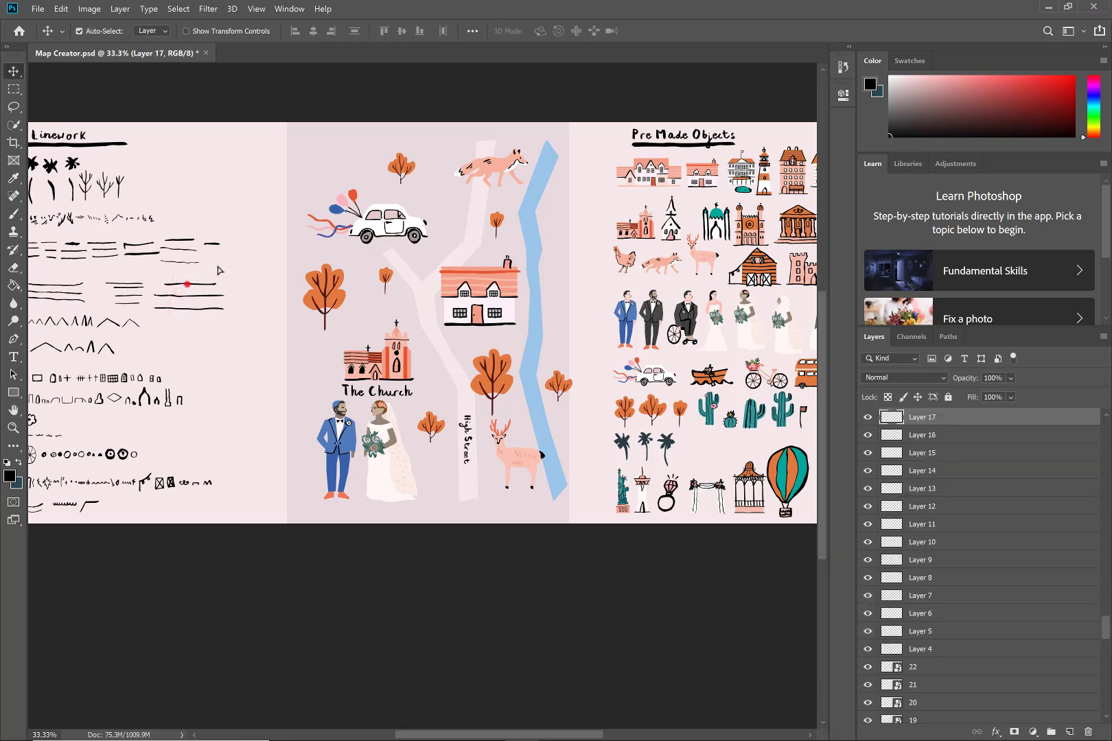
pyautogui.moveTo(187, 284); pyautogui.dragTo(347, 181)
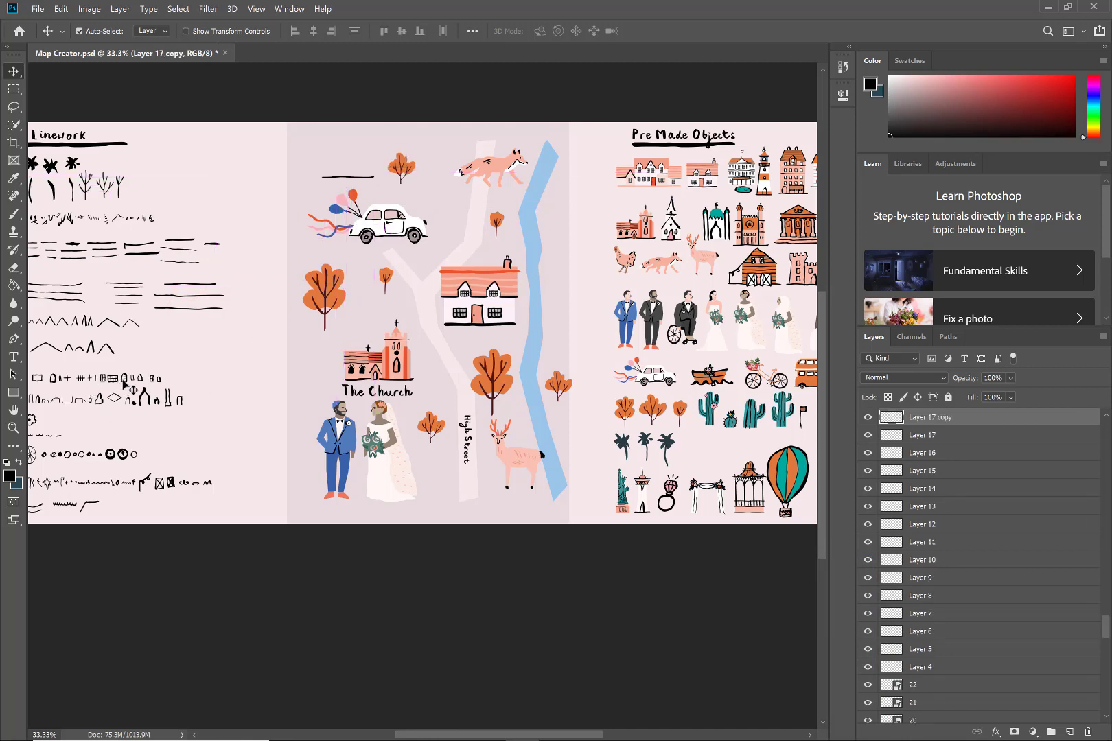
pyautogui.moveTo(187, 314); pyautogui.dragTo(332, 165)
pyautogui.click(210, 350)
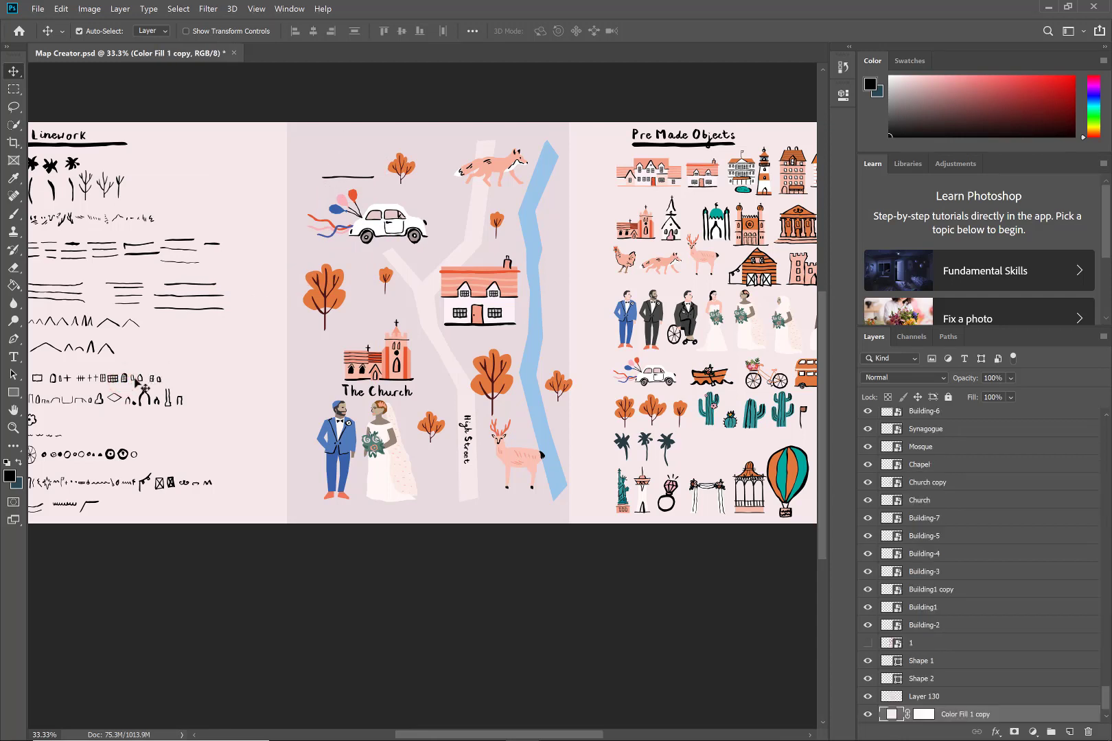
pyautogui.moveTo(125, 378); pyautogui.dragTo(334, 166)
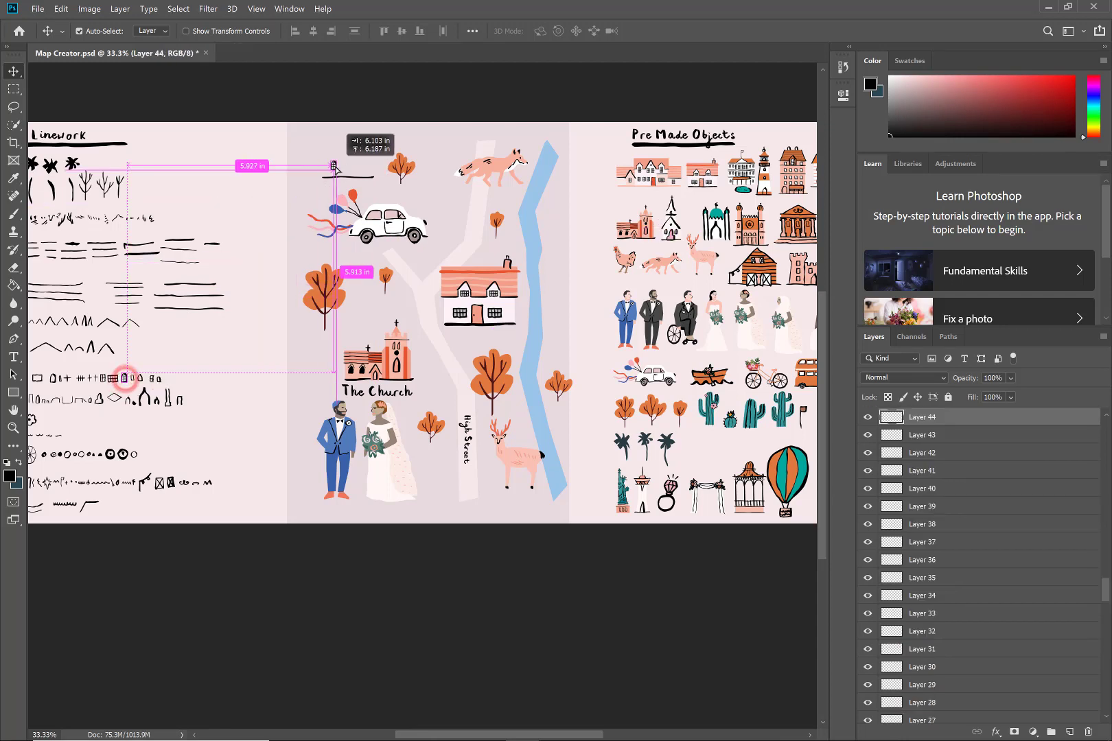
pyautogui.moveTo(126, 378); pyautogui.dragTo(362, 166)
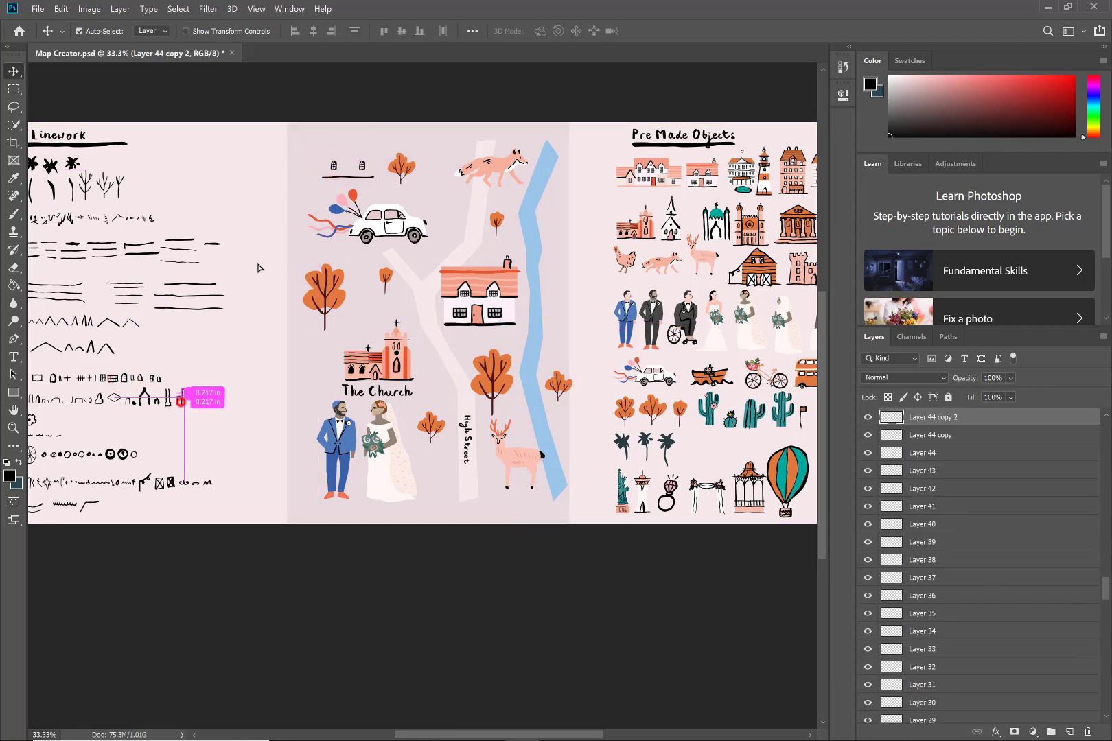
# - Add a copied element as the door and stretch it taller with Free Transform
pyautogui.moveTo(184, 409)
pyautogui.mouseDown()
pyautogui.moveTo(352, 181)
pyautogui.moveTo(355, 159)
pyautogui.mouseUp()
pyautogui.press('m')
pyautogui.rightClick(320, 158)
pyautogui.click(344, 280)
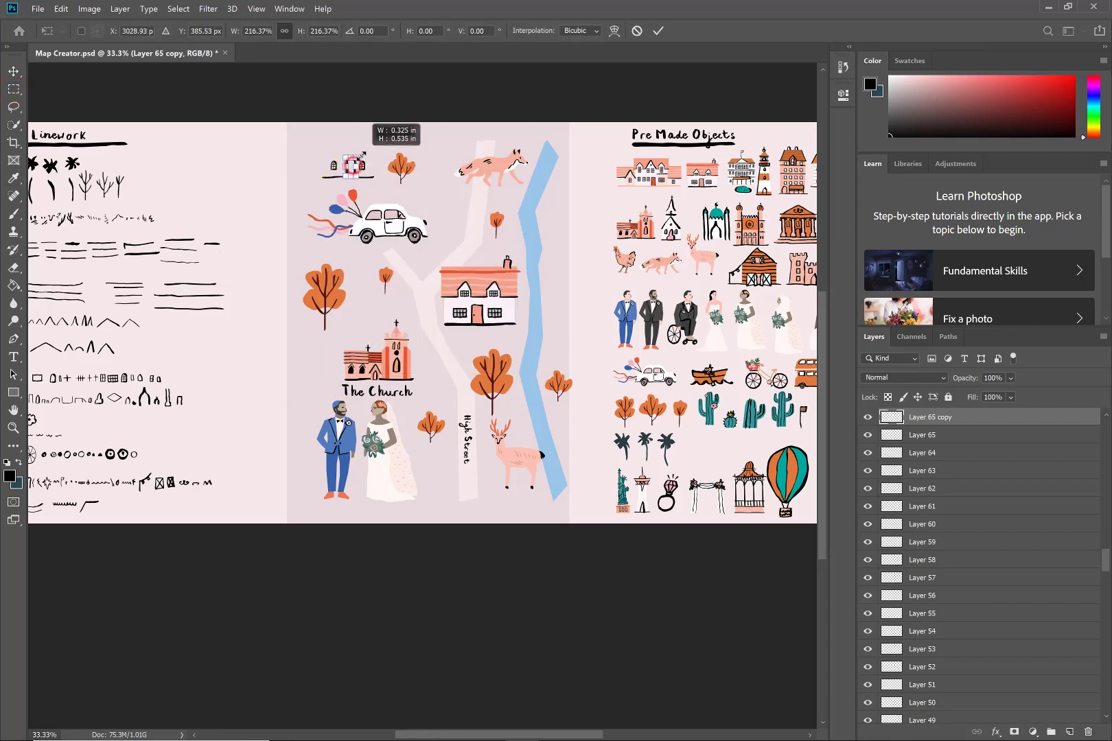
pyautogui.press('Return')
pyautogui.press('v')
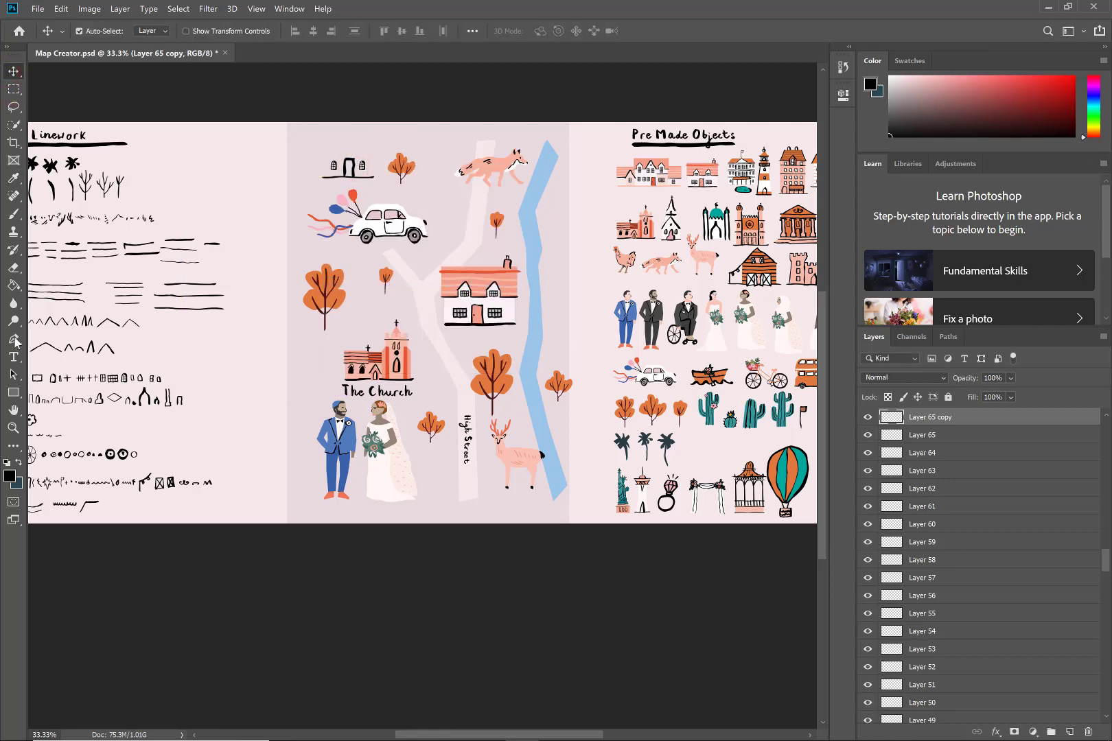
# - Copy a linework stroke onto the house and reshape it into the roof
pyautogui.click(52, 346)
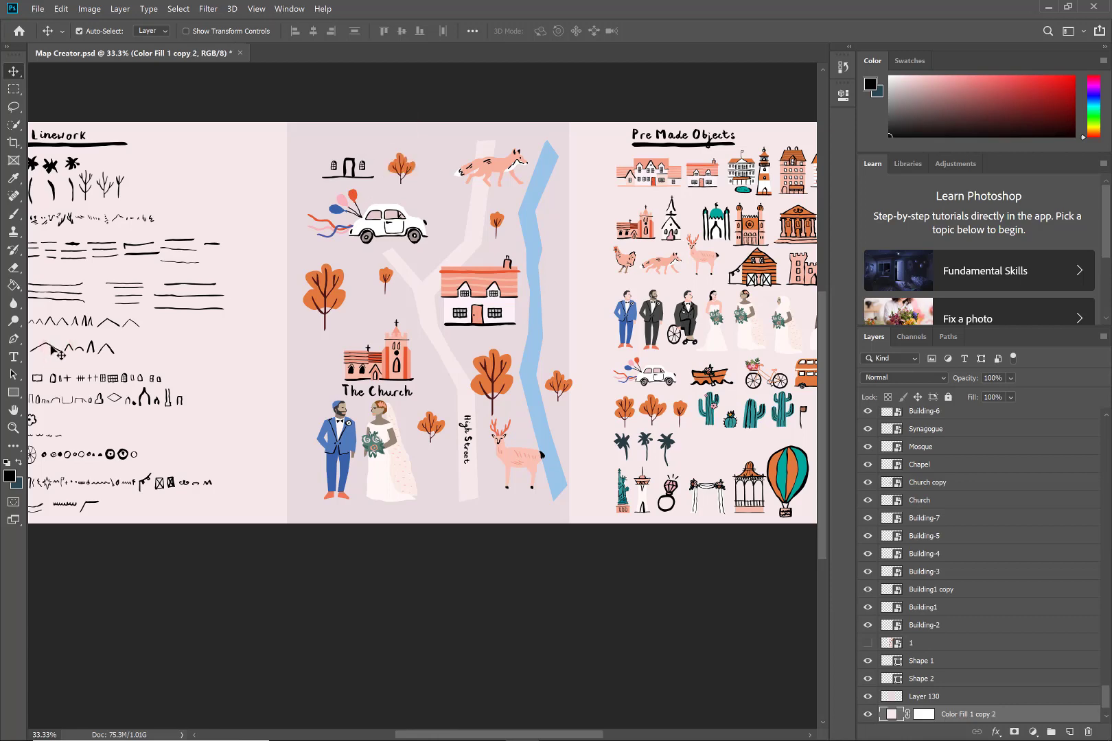
pyautogui.moveTo(51, 346)
pyautogui.mouseDown()
pyautogui.moveTo(348, 152)
pyautogui.moveTo(364, 155)
pyautogui.moveTo(360, 184)
pyautogui.mouseUp()
pyautogui.rightClick(362, 154)
pyautogui.click(391, 273)
pyautogui.press('Return')
# - Zoom in on the house, select Layer 130, and set the Pen tool to white fill
pyautogui.press('m')
pyautogui.press('z')
pyautogui.press('v')
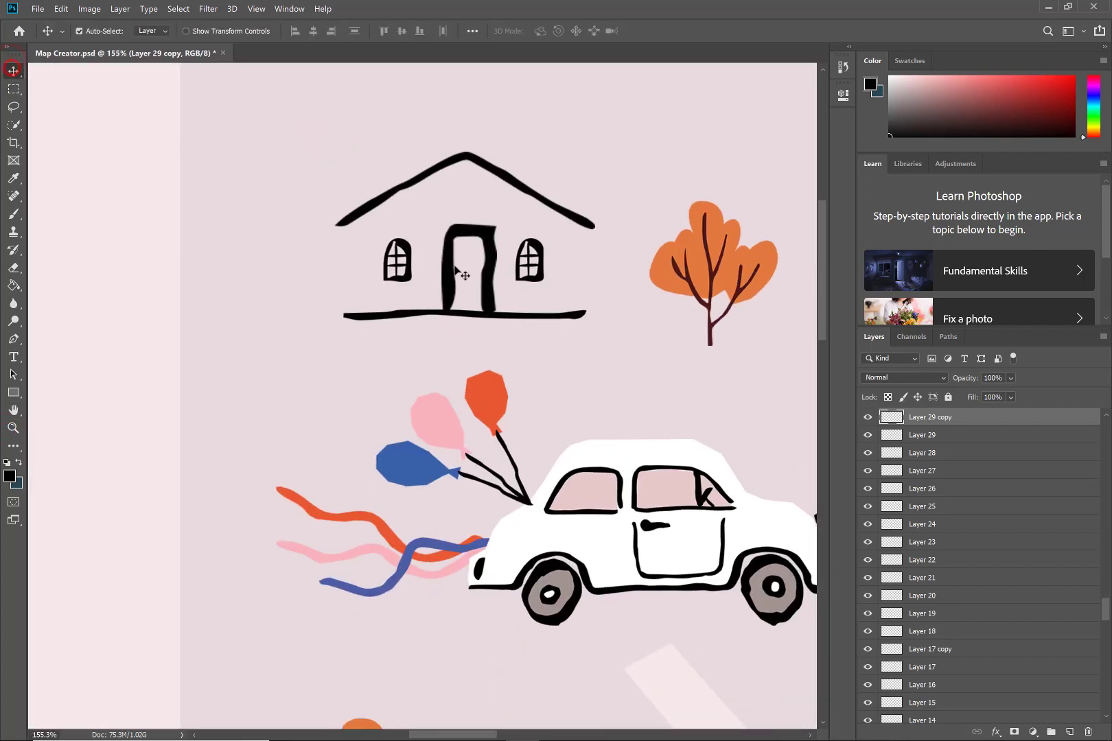
pyautogui.click(426, 226)
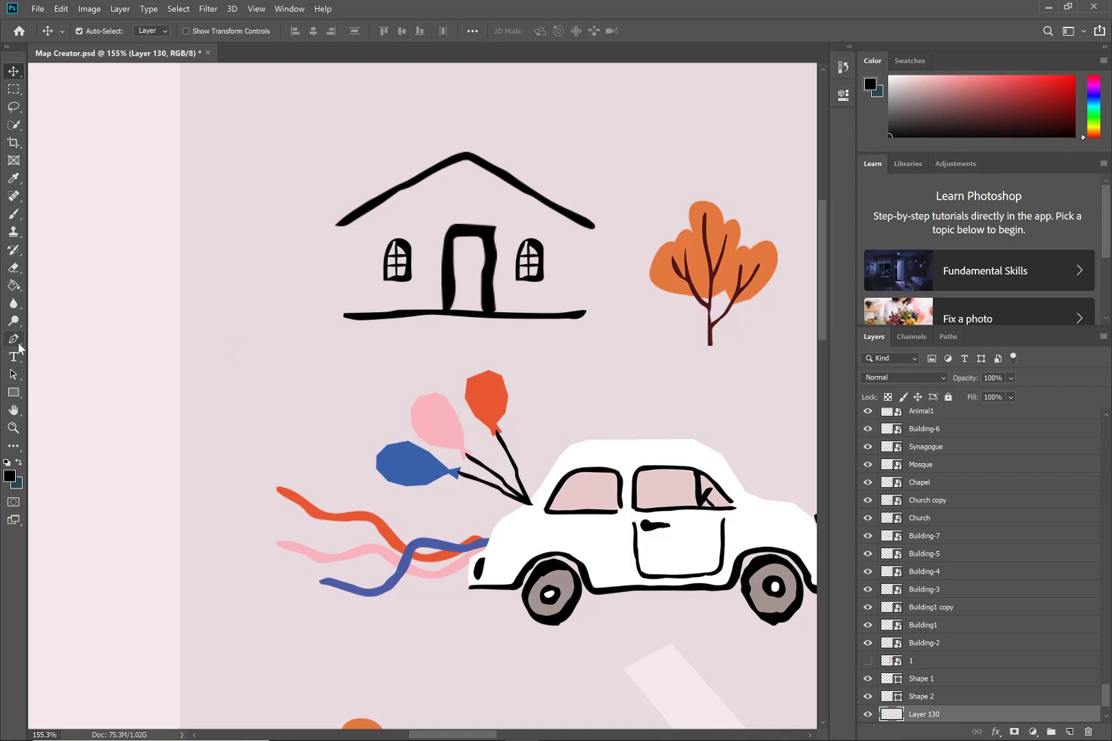
pyautogui.click(14, 338)
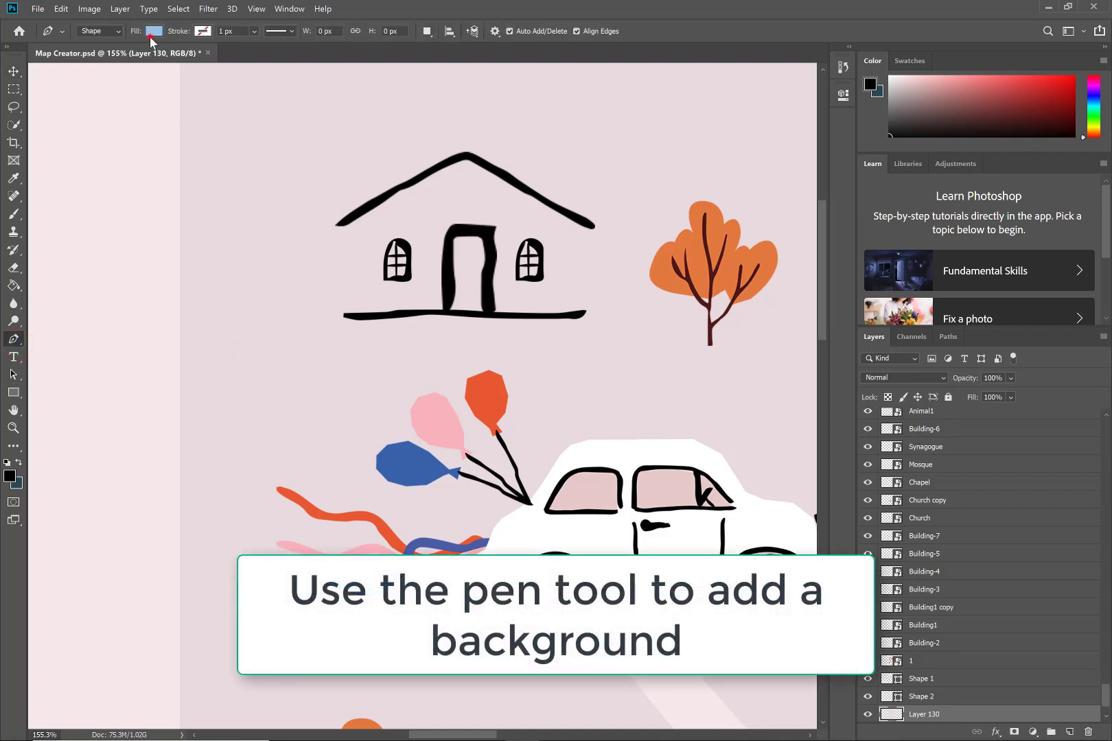
pyautogui.click(154, 30)
pyautogui.click(153, 31)
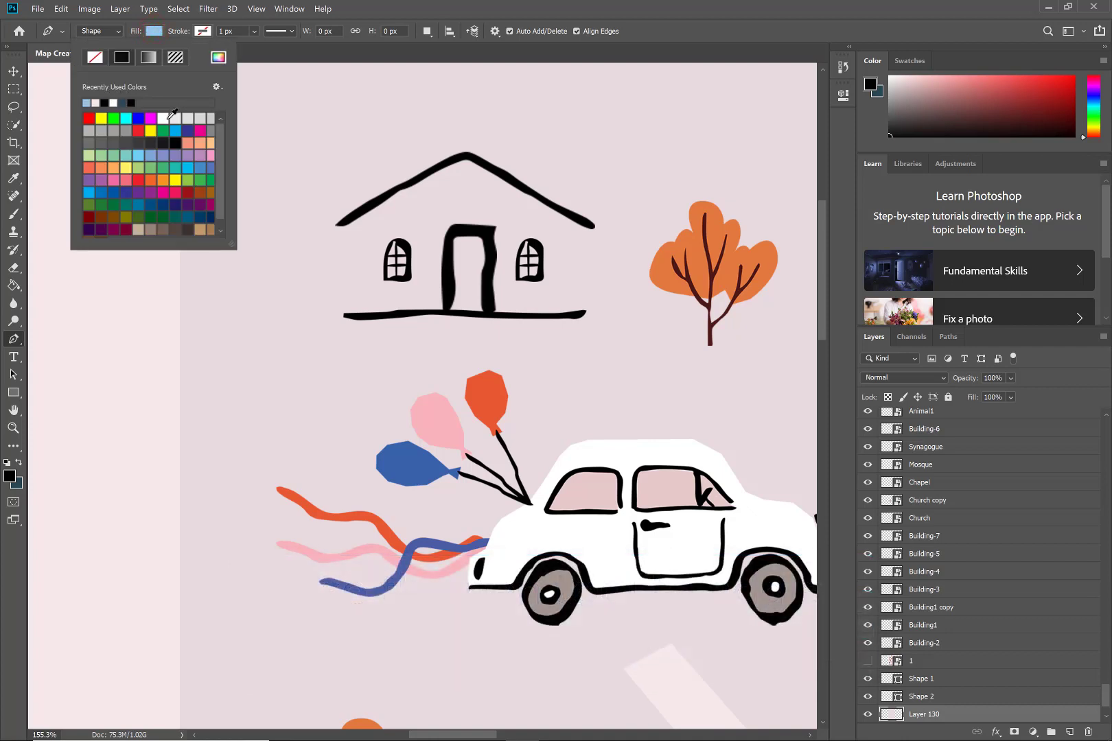
# - Trace a closed white shape around the house's base, roof ends and peak
pyautogui.click(347, 317)
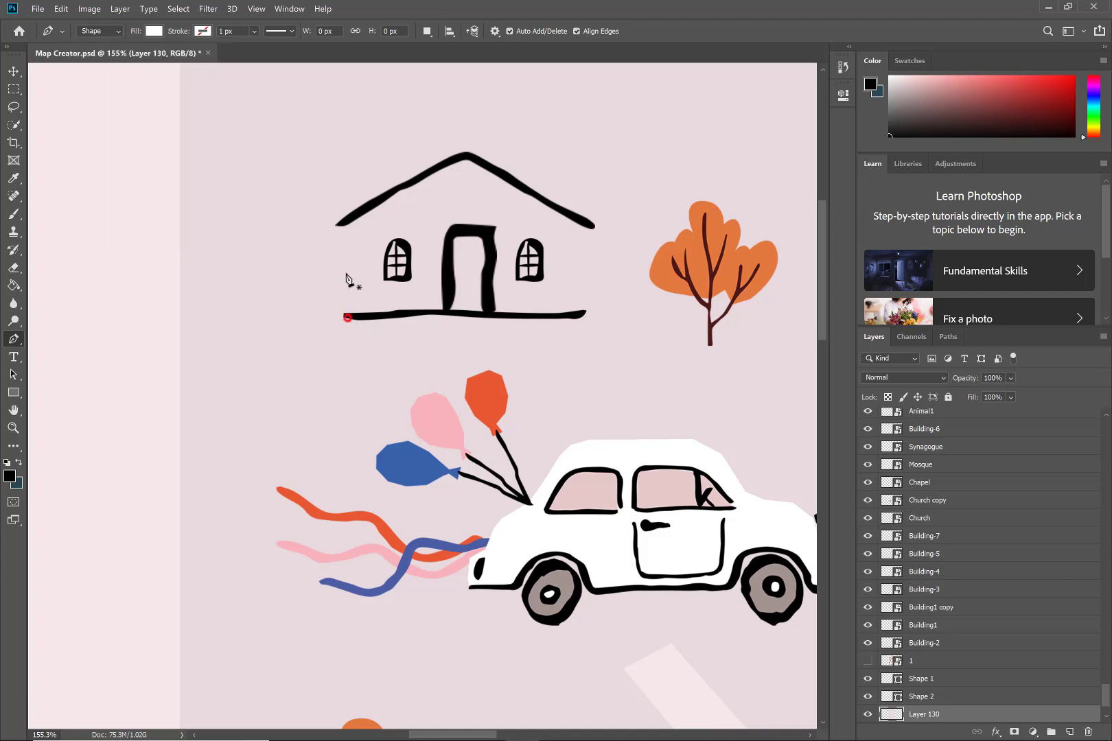
pyautogui.click(344, 222)
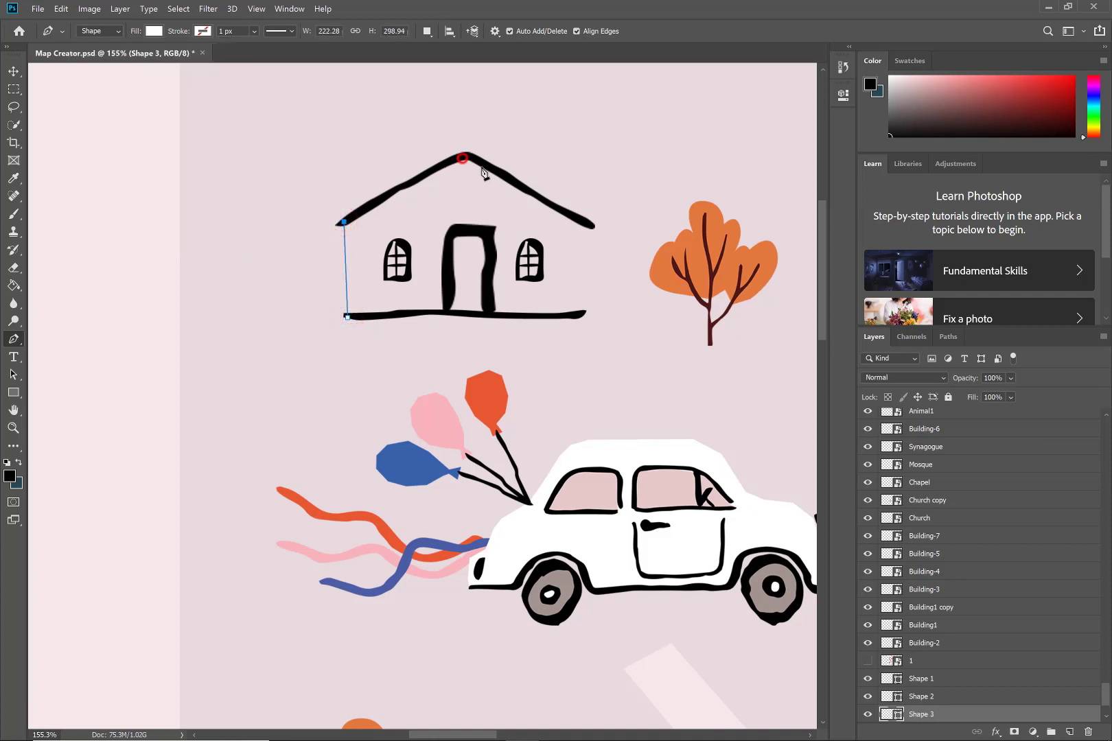
pyautogui.click(463, 158)
pyautogui.click(592, 225)
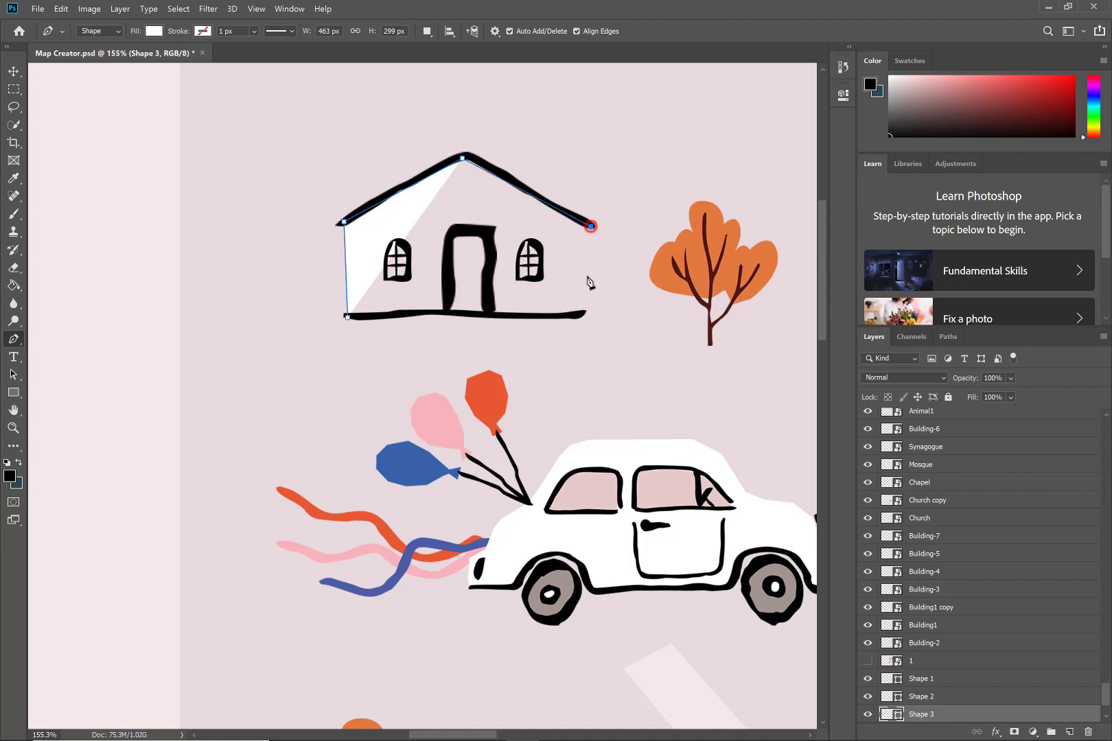
pyautogui.click(584, 314)
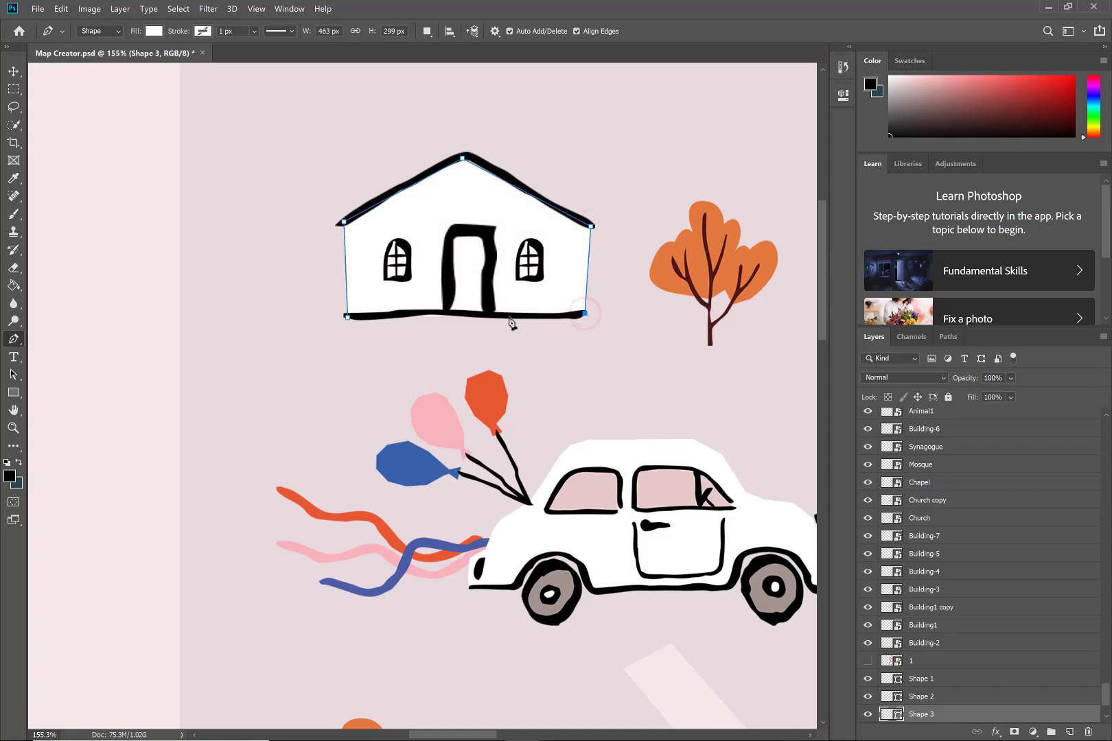
pyautogui.click(13, 71)
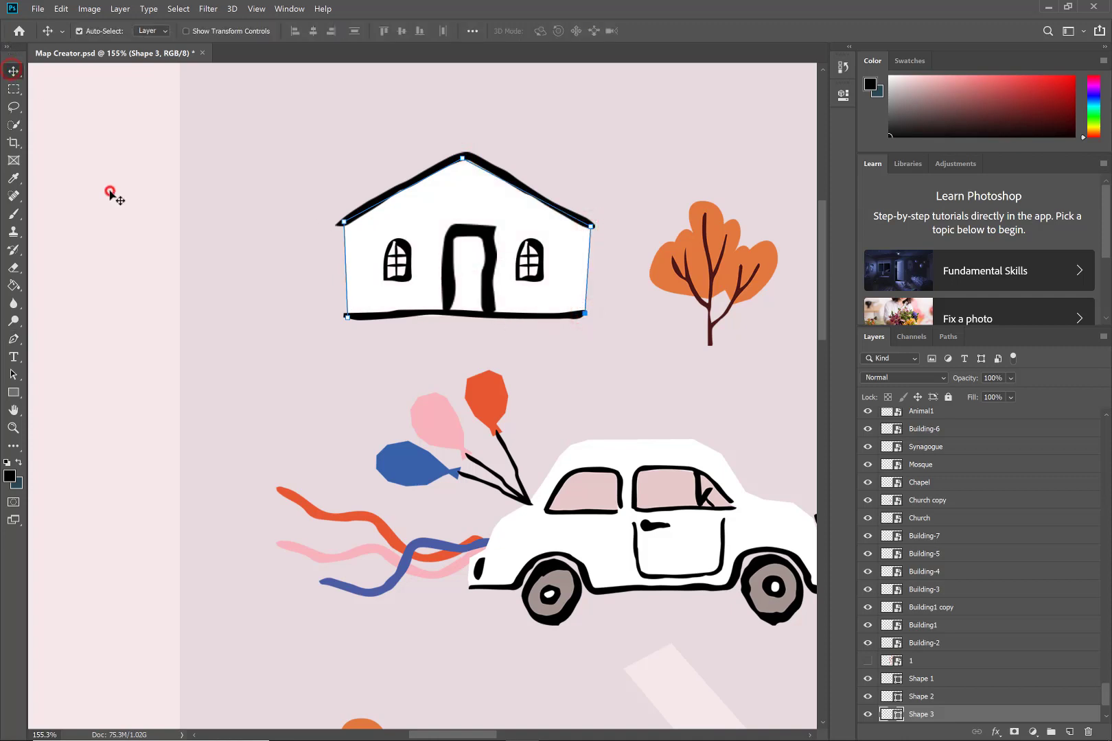